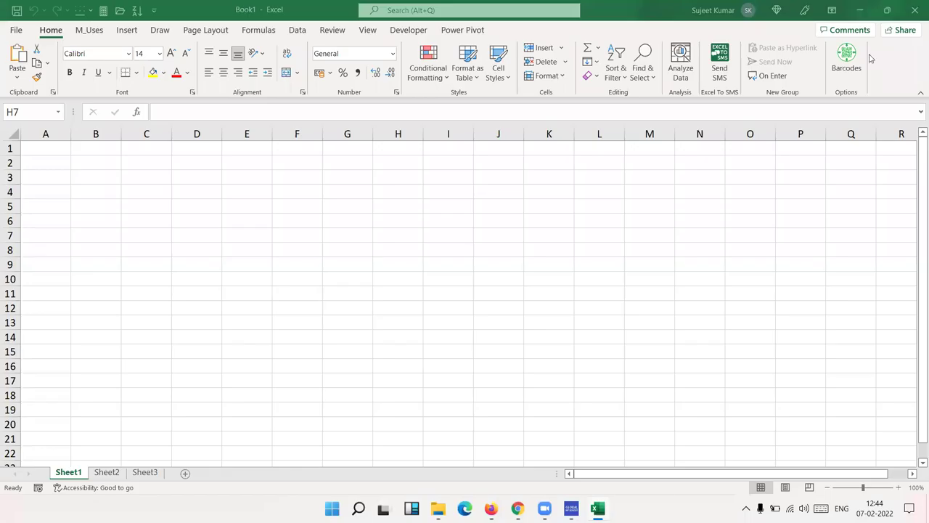
- With cell B2 selected, show the Data tab's Get Data From File options, including From Workbook
{"action": "left_click", "coordinate": [294, 31]}
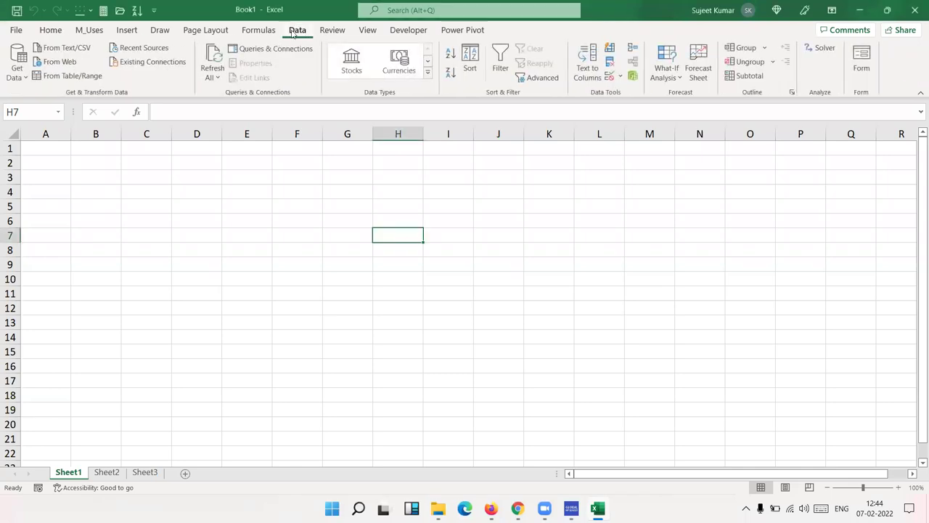
{"action": "left_click", "coordinate": [111, 165]}
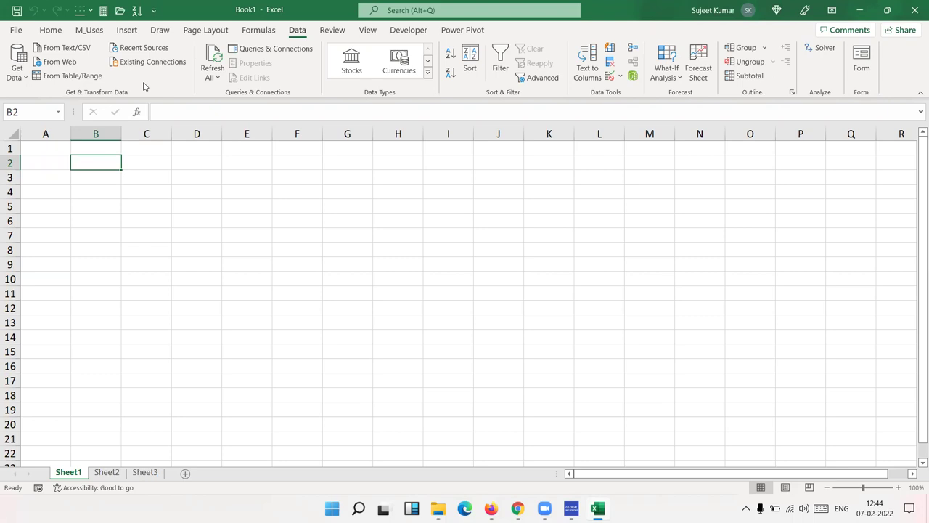
{"action": "left_click", "coordinate": [26, 76]}
{"action": "mouse_move", "coordinate": [54, 99]}
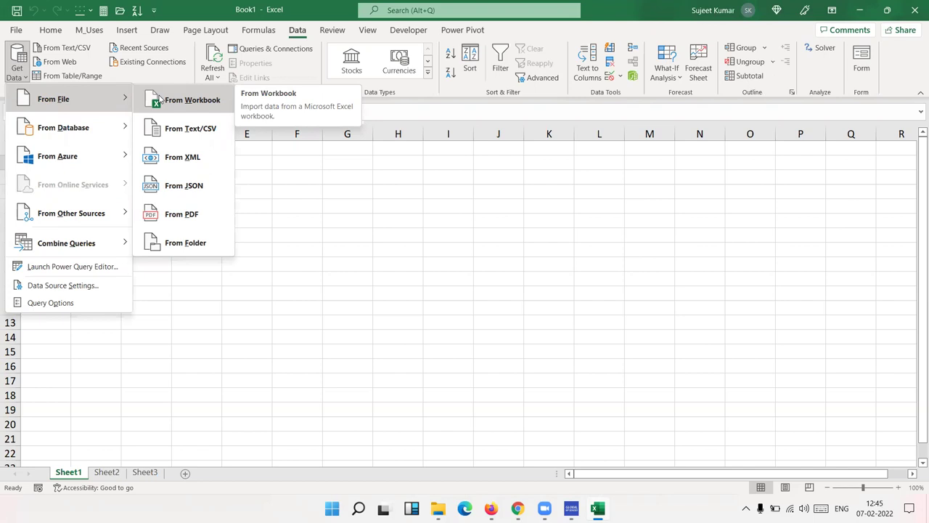
- Import from the DataC.xlsx workbook so the Navigator lists Sheet1 through Sheet7
{"action": "left_click", "coordinate": [155, 96]}
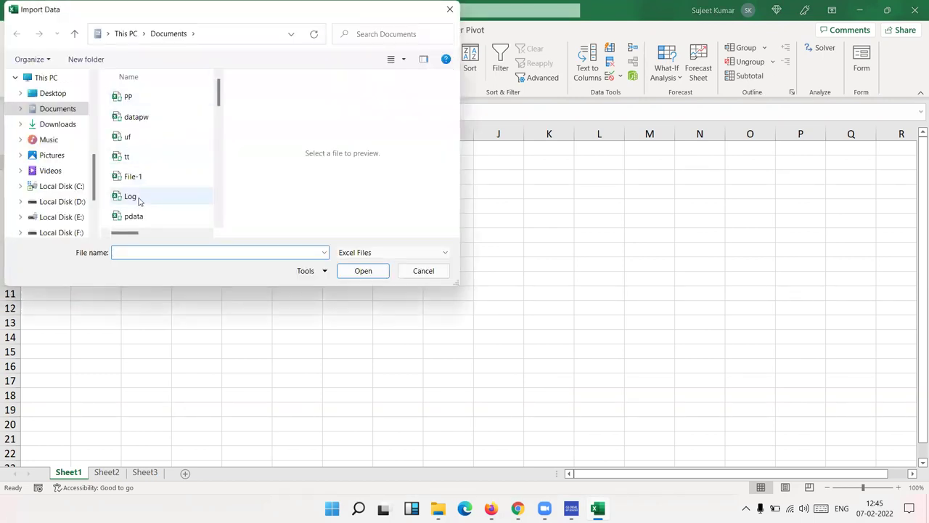
{"action": "scroll", "coordinate": [145, 218], "scroll_direction": "down", "scroll_amount": 3}
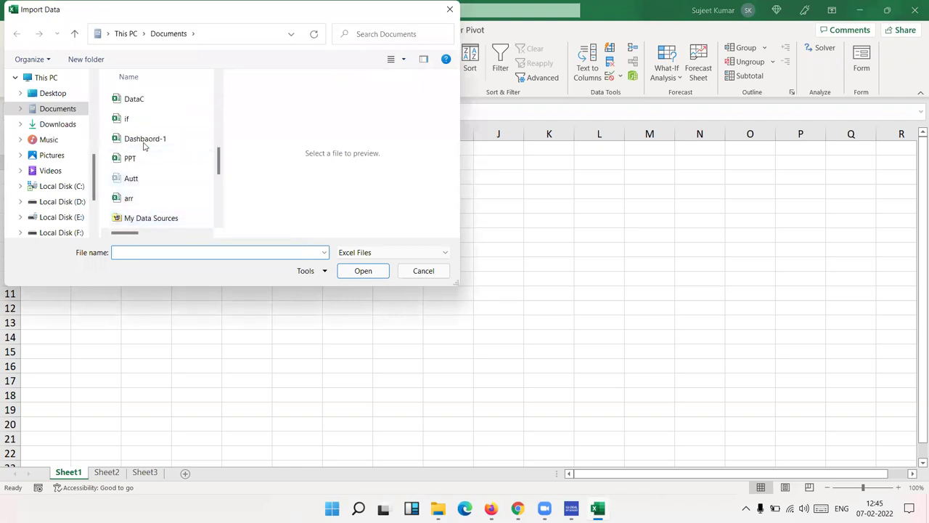
{"action": "left_click", "coordinate": [148, 105]}
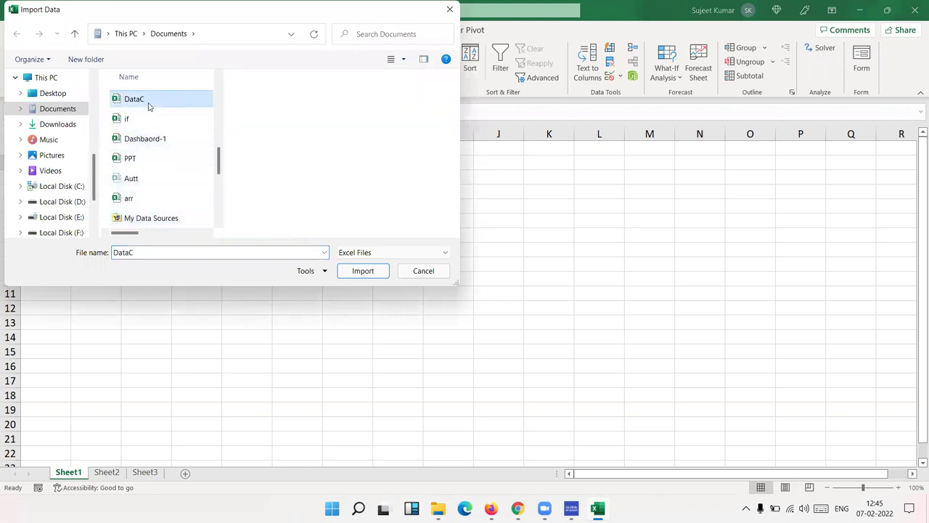
{"action": "left_click", "coordinate": [350, 271]}
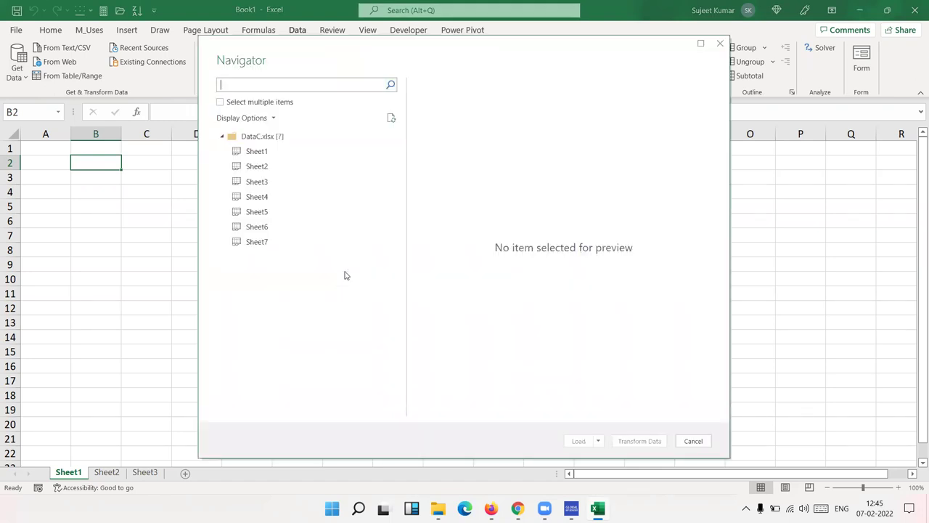
- Preview Sheet1 through Sheet7 in the Navigator, then load Sheet1 as a 22-row table
{"action": "left_click", "coordinate": [256, 167]}
{"action": "left_click", "coordinate": [254, 155]}
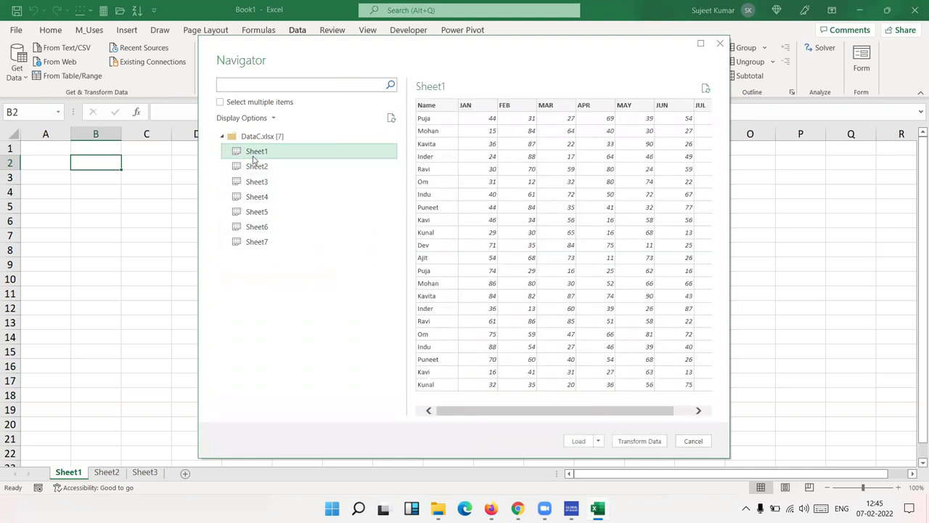
{"action": "left_click_drag", "start_coordinate": [472, 411], "coordinate": [573, 410]}
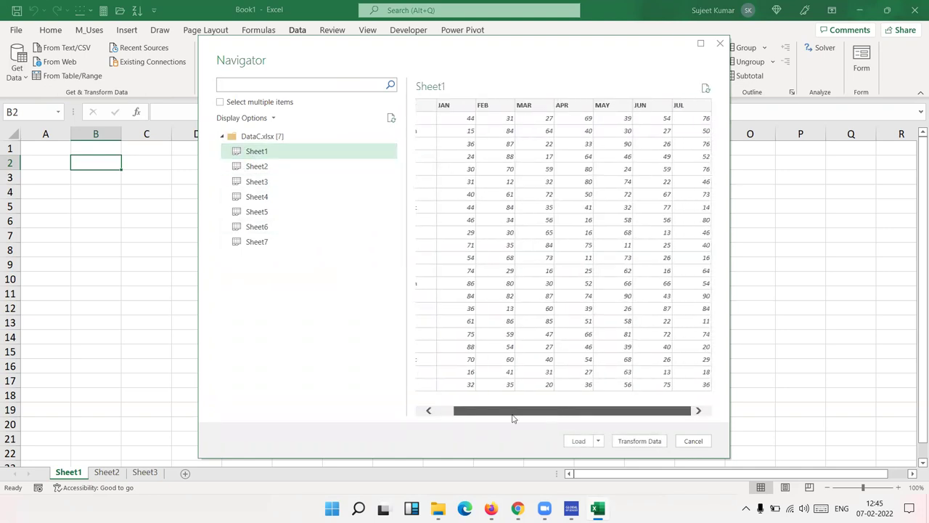
{"action": "left_click_drag", "start_coordinate": [512, 418], "coordinate": [494, 412]}
{"action": "left_click", "coordinate": [255, 166]}
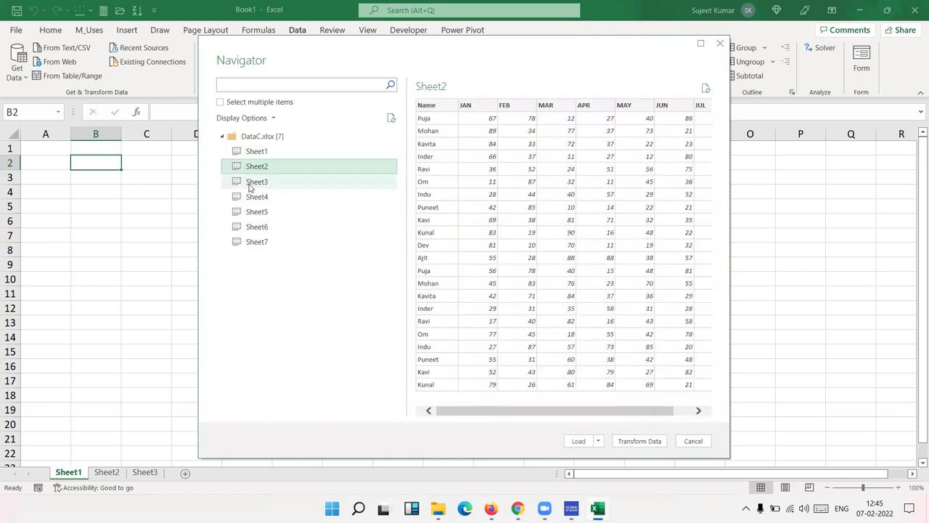
{"action": "left_click", "coordinate": [250, 183]}
{"action": "left_click", "coordinate": [254, 197]}
{"action": "left_click", "coordinate": [253, 211]}
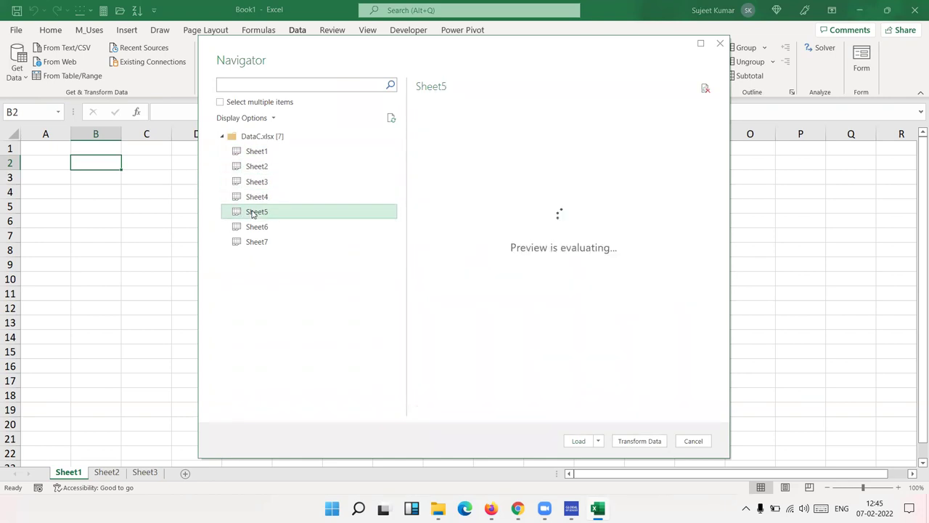
{"action": "left_click", "coordinate": [257, 226]}
{"action": "left_click", "coordinate": [256, 240]}
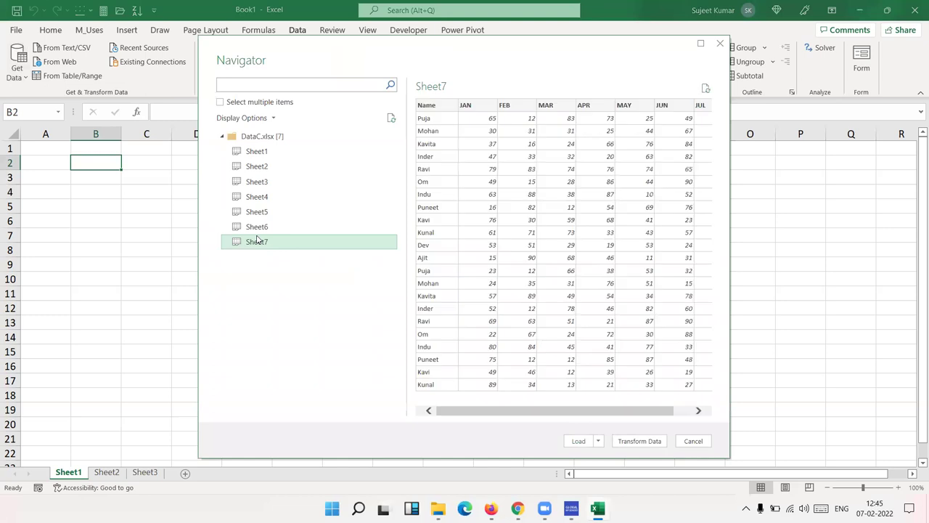
{"action": "left_click", "coordinate": [255, 151]}
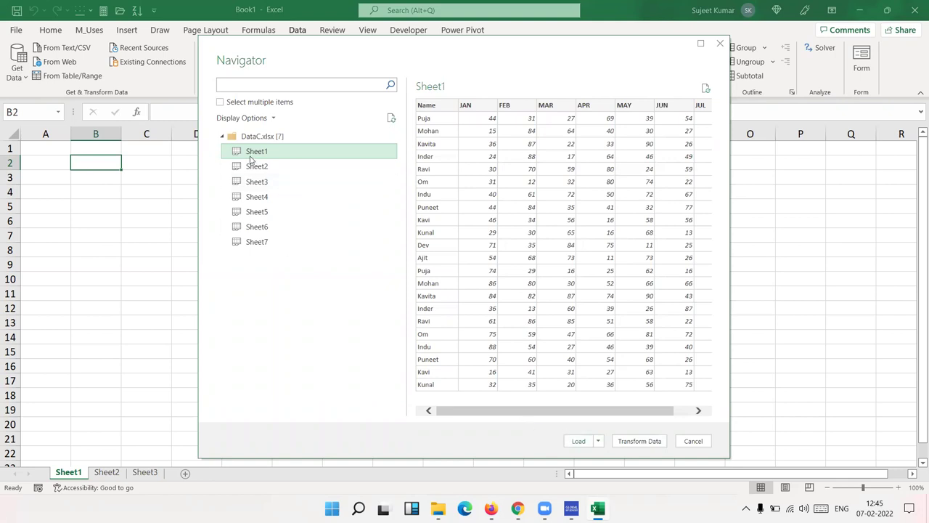
{"action": "left_click", "coordinate": [579, 440]}
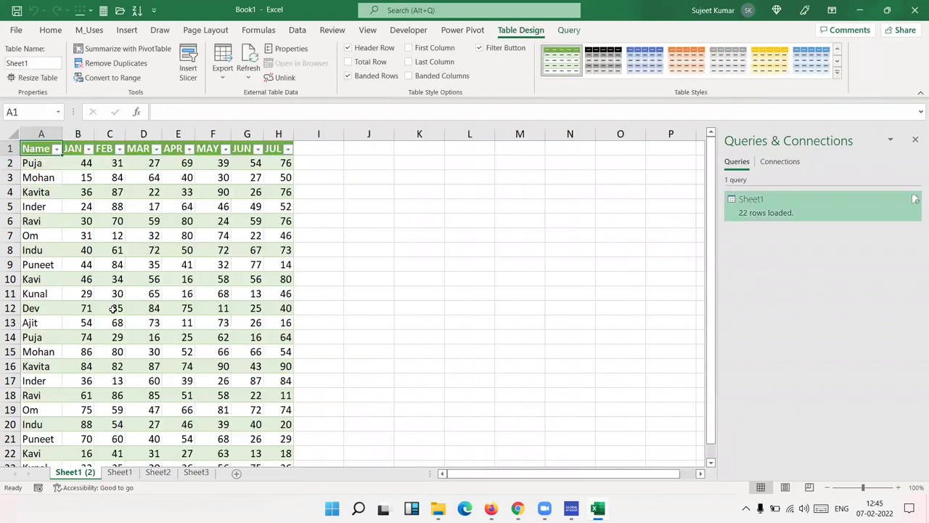
- Delete the Sheet1 (2) worksheet that holds the imported table
{"action": "left_click", "coordinate": [113, 307]}
{"action": "scroll", "coordinate": [114, 317], "scroll_direction": "down", "scroll_amount": 20}
{"action": "scroll", "coordinate": [114, 317], "scroll_direction": "up", "scroll_amount": 13}
{"action": "scroll", "coordinate": [114, 319], "scroll_direction": "up", "scroll_amount": 6}
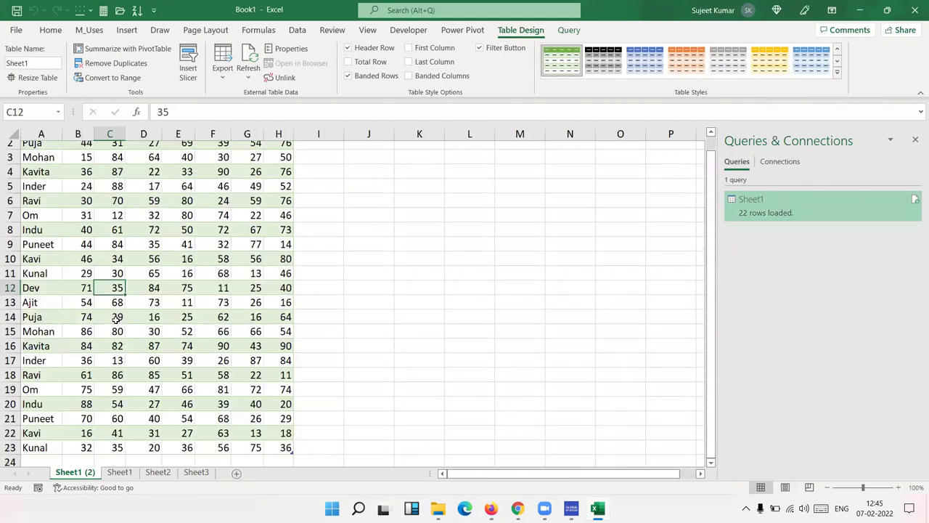
{"action": "scroll", "coordinate": [116, 319], "scroll_direction": "up", "scroll_amount": 1}
{"action": "scroll", "coordinate": [308, 224], "scroll_direction": "down", "scroll_amount": 6}
{"action": "scroll", "coordinate": [308, 224], "scroll_direction": "up", "scroll_amount": 6}
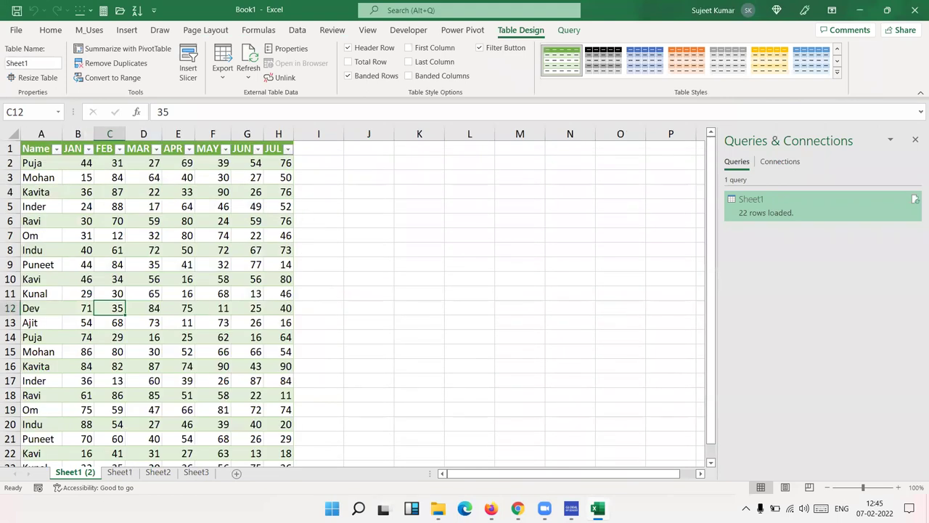
{"action": "right_click", "coordinate": [72, 473]}
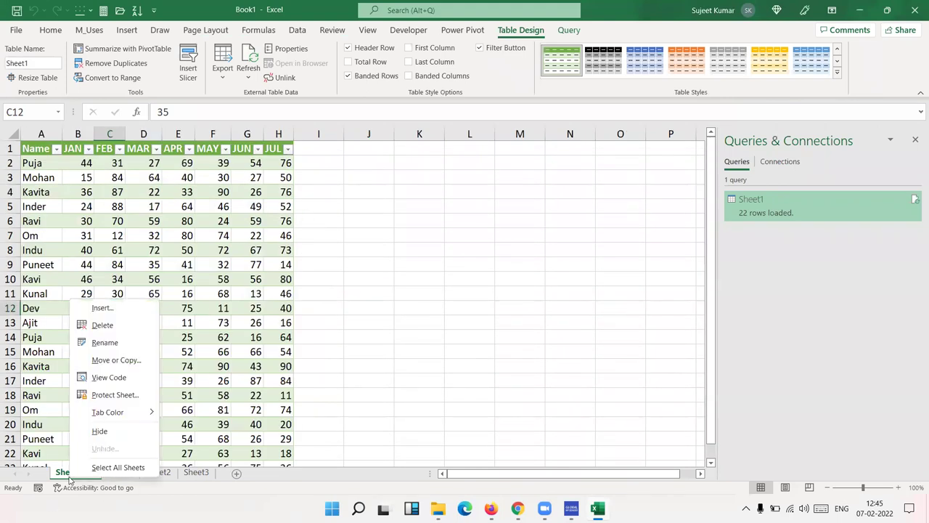
{"action": "left_click", "coordinate": [102, 325]}
{"action": "left_click", "coordinate": [448, 287]}
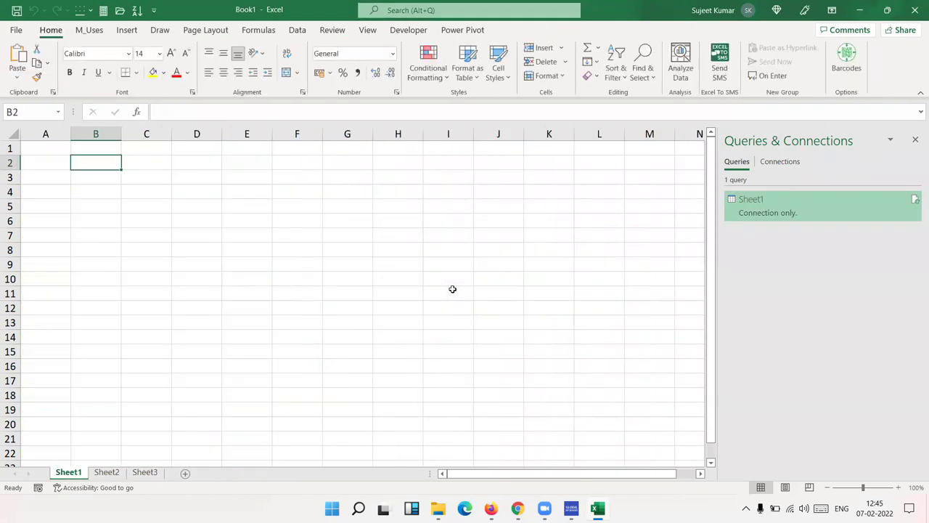
- Delete the Sheet1 query and close the Queries & Connections pane
{"action": "right_click", "coordinate": [914, 209]}
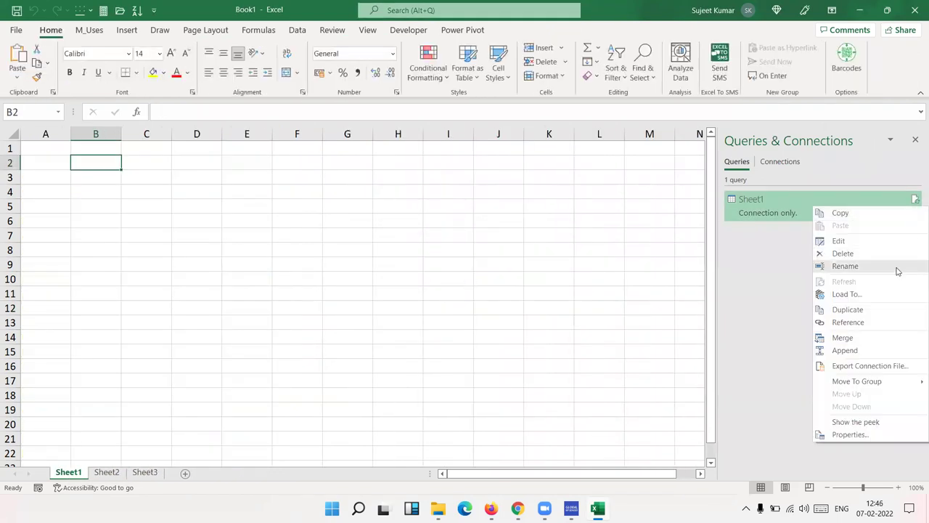
{"action": "left_click", "coordinate": [892, 254]}
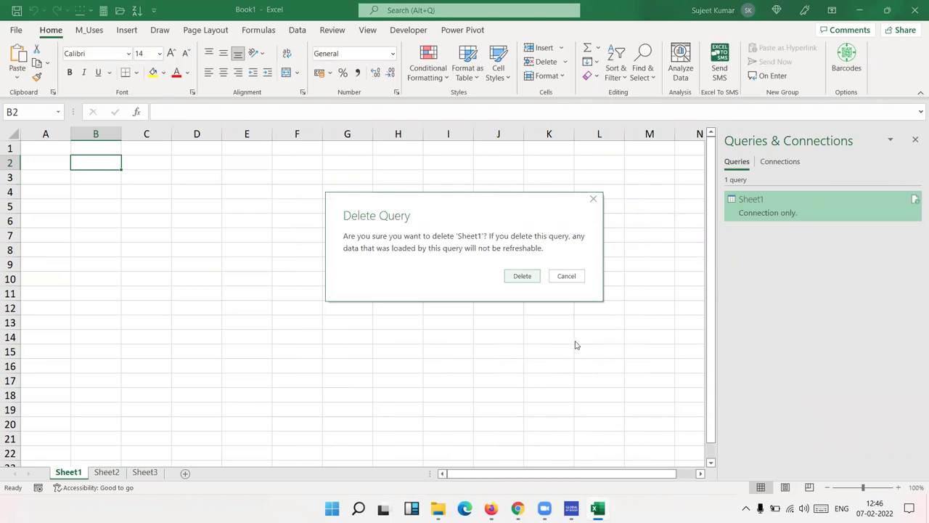
{"action": "left_click", "coordinate": [535, 280]}
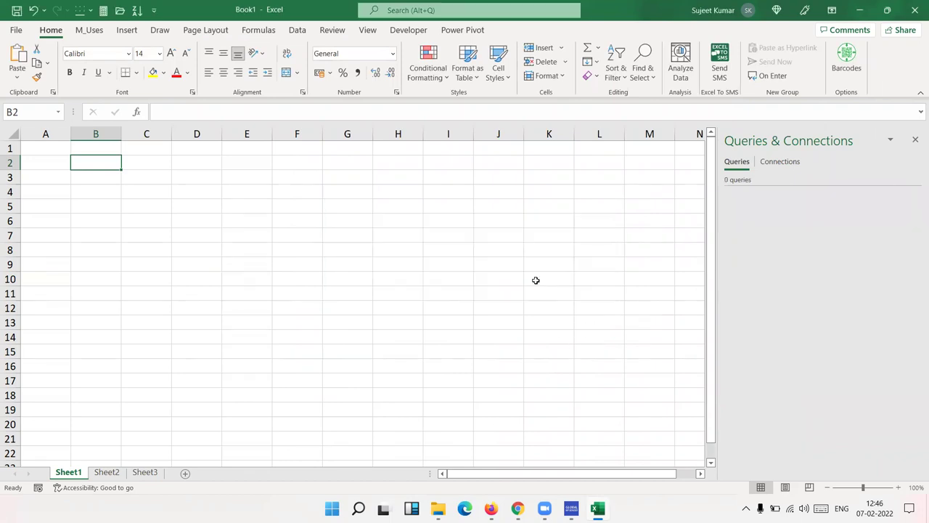
{"action": "left_click", "coordinate": [915, 139]}
- Select cell A1 and bring up the Get Data source list again
{"action": "left_click", "coordinate": [51, 148]}
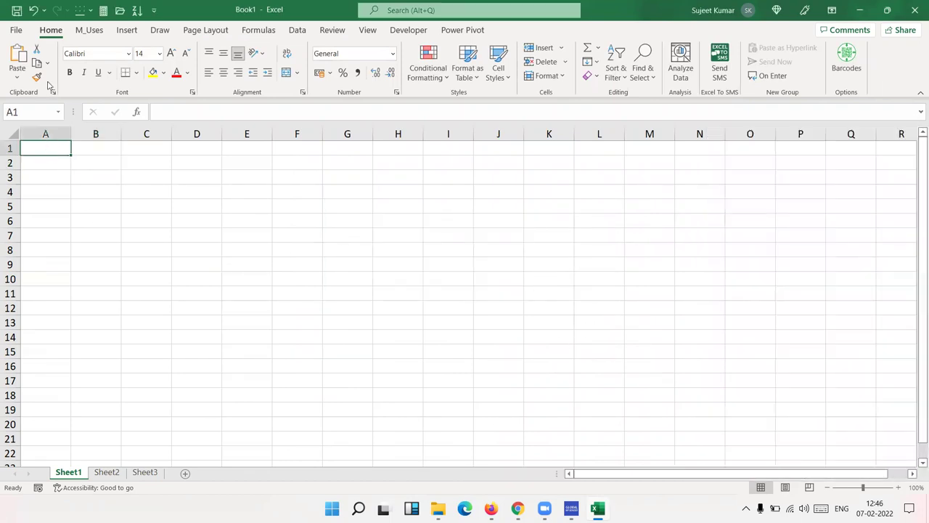
{"action": "left_click", "coordinate": [16, 30]}
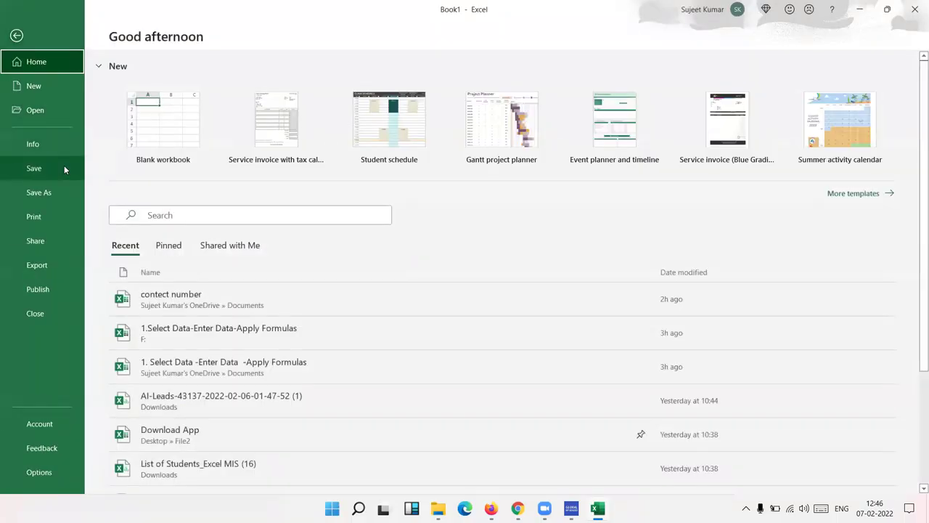
{"action": "left_click", "coordinate": [16, 35]}
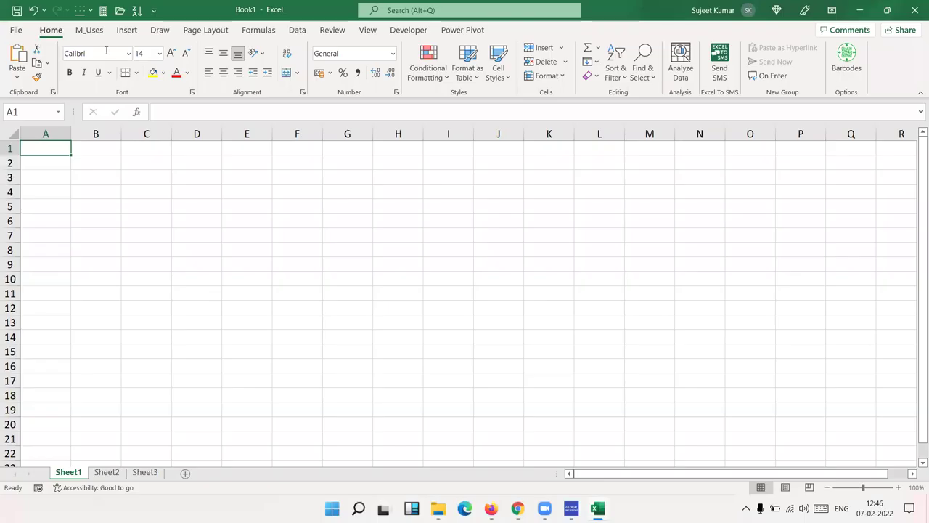
{"action": "left_click", "coordinate": [297, 30]}
{"action": "left_click", "coordinate": [16, 65]}
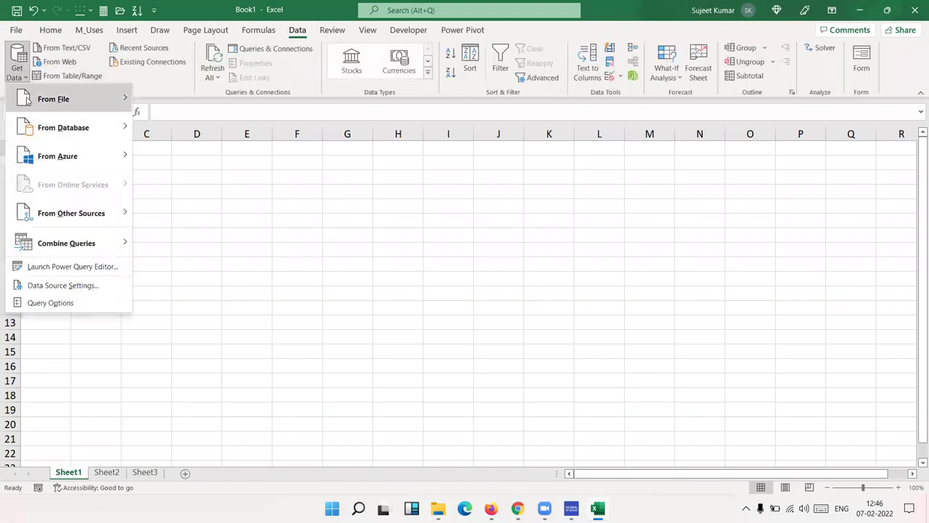
- Import from the DataC.xlsx workbook to reopen the Navigator with its seven sheets
{"action": "left_click", "coordinate": [151, 101]}
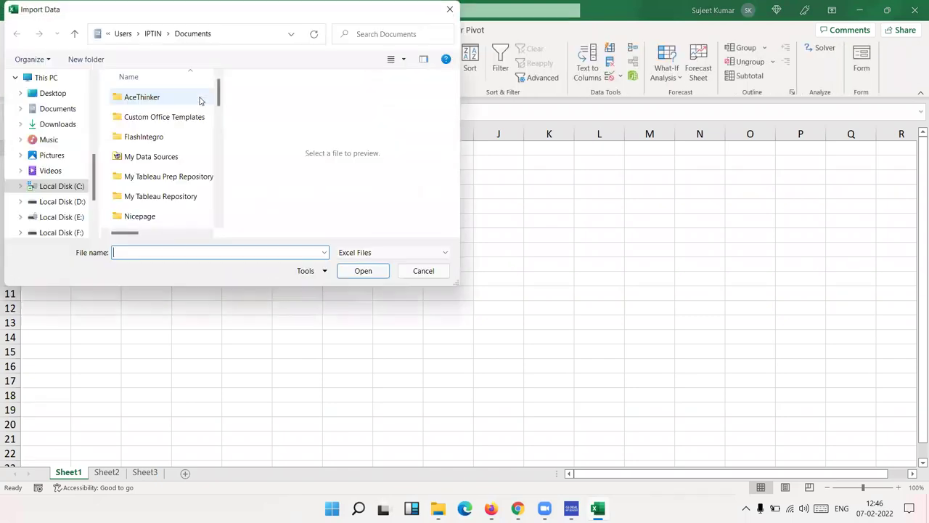
{"action": "mouse_move", "coordinate": [153, 97]}
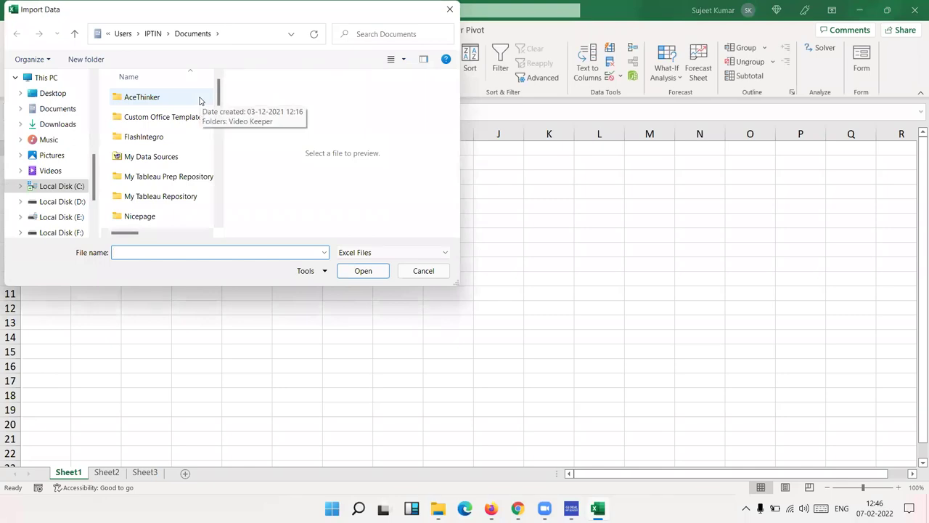
{"action": "scroll", "coordinate": [178, 181], "scroll_direction": "down", "scroll_amount": 5}
{"action": "scroll", "coordinate": [179, 180], "scroll_direction": "down", "scroll_amount": 4}
{"action": "scroll", "coordinate": [178, 181], "scroll_direction": "up", "scroll_amount": 2}
{"action": "scroll", "coordinate": [180, 182], "scroll_direction": "down", "scroll_amount": 2}
{"action": "scroll", "coordinate": [180, 181], "scroll_direction": "down", "scroll_amount": 2}
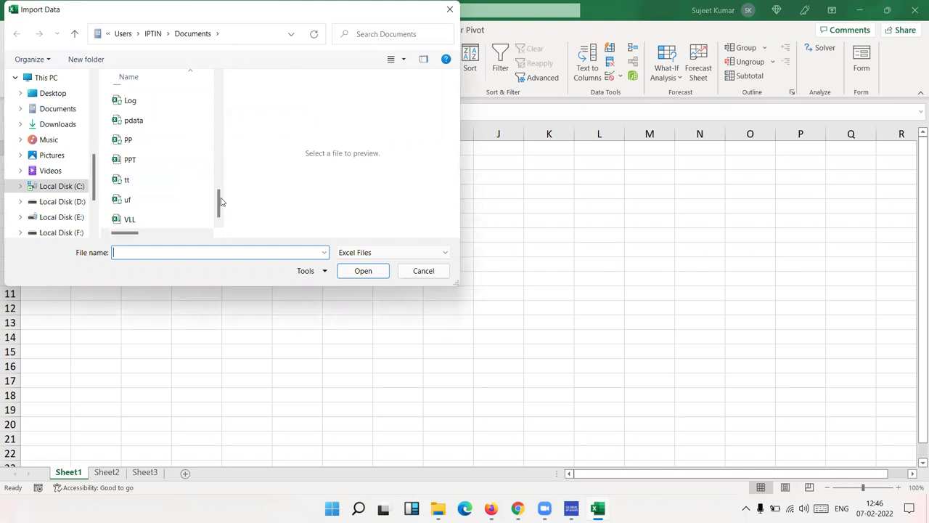
{"action": "left_click_drag", "start_coordinate": [222, 202], "coordinate": [216, 152]}
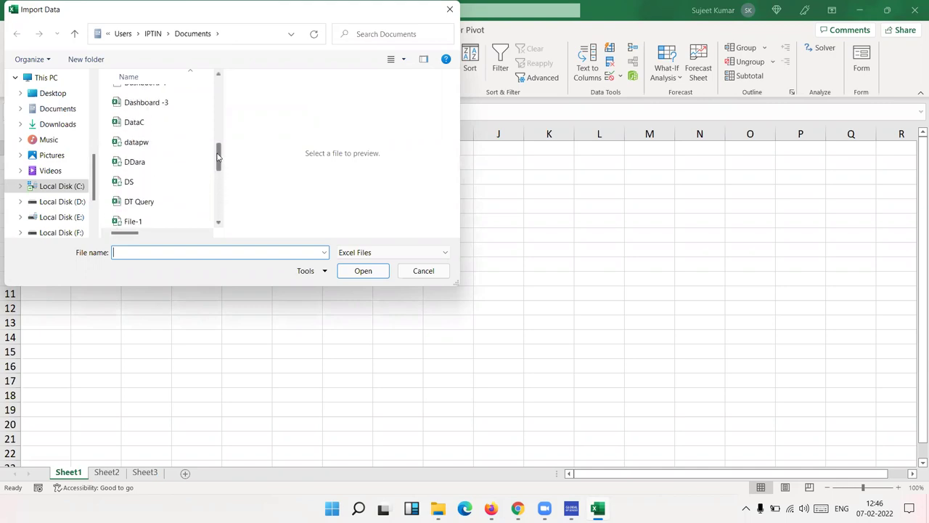
{"action": "left_click", "coordinate": [143, 129]}
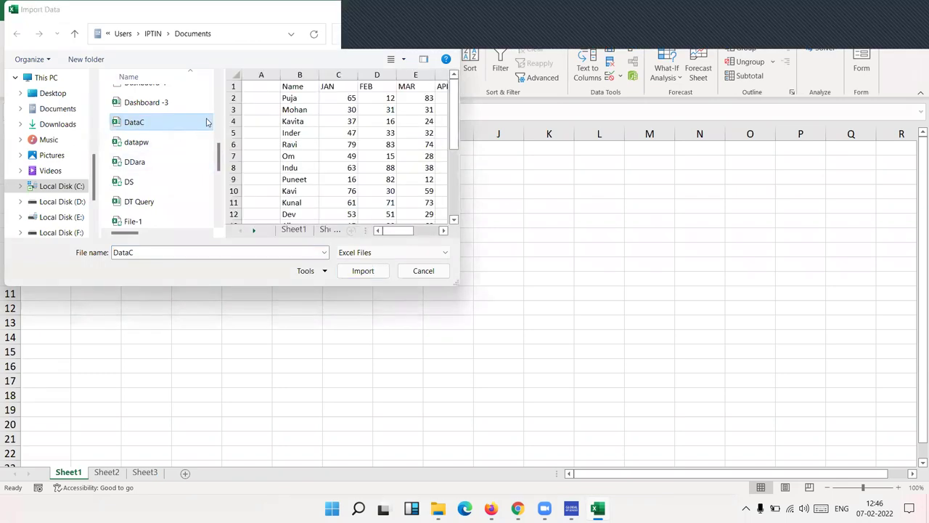
{"action": "left_click_drag", "start_coordinate": [398, 230], "coordinate": [444, 231]}
{"action": "left_click", "coordinate": [360, 270]}
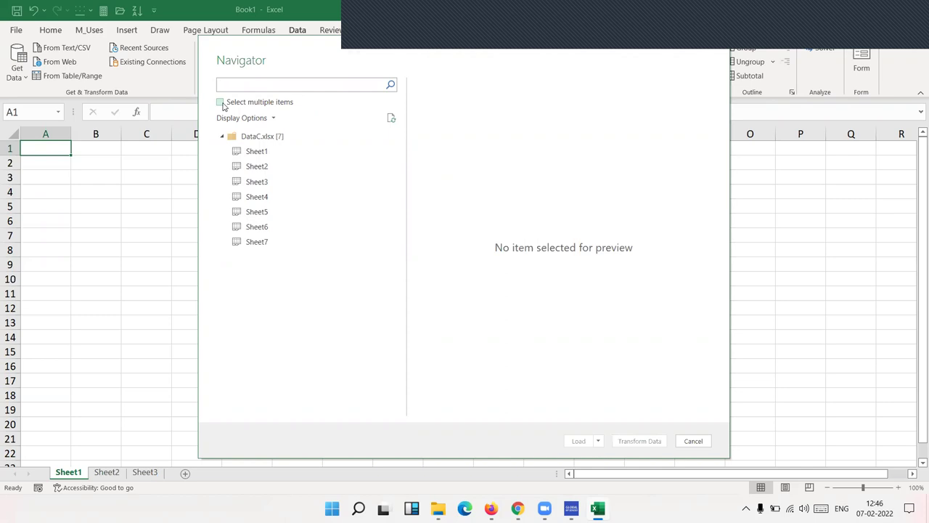
- Enable Select multiple items and preview Sheet3 through Sheet7
{"action": "left_click", "coordinate": [221, 104]}
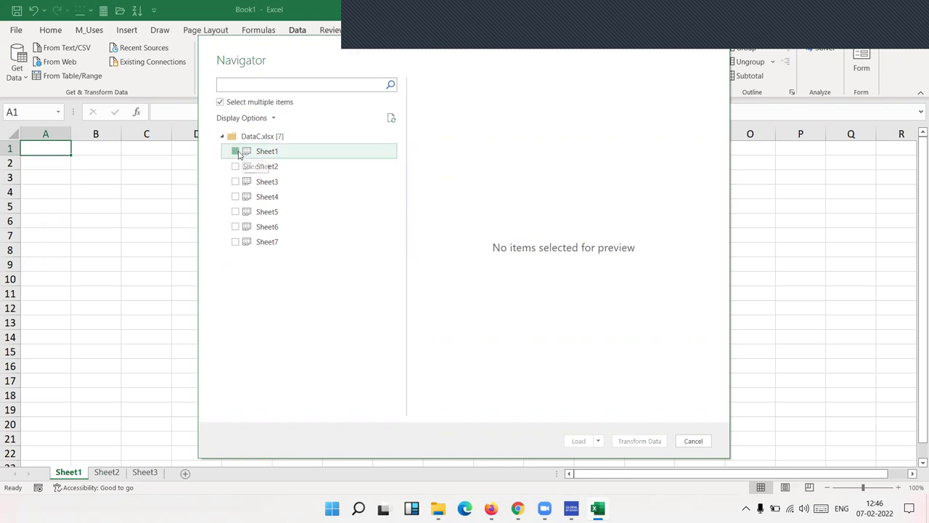
{"action": "left_click", "coordinate": [235, 166]}
{"action": "left_click", "coordinate": [235, 167]}
{"action": "left_click", "coordinate": [256, 183]}
{"action": "left_click", "coordinate": [258, 200]}
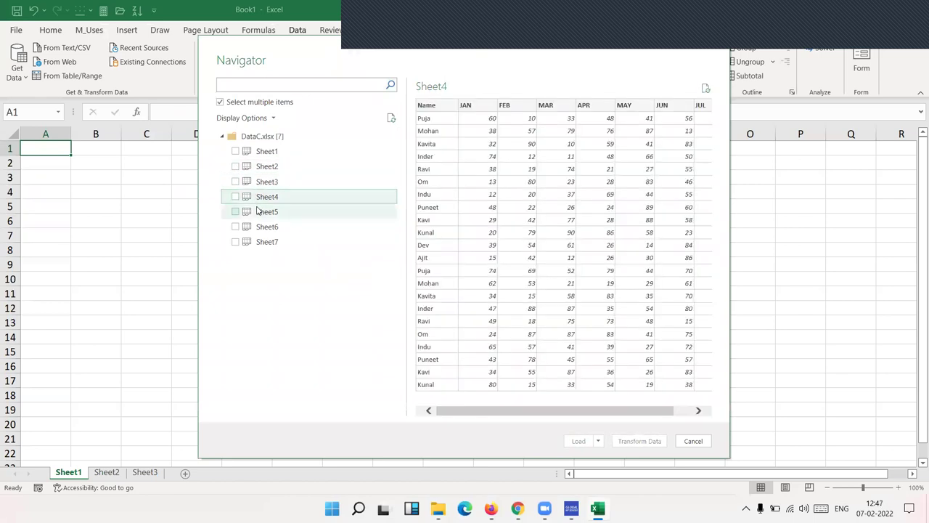
{"action": "left_click", "coordinate": [260, 212]}
{"action": "left_click", "coordinate": [260, 227]}
{"action": "left_click", "coordinate": [261, 238]}
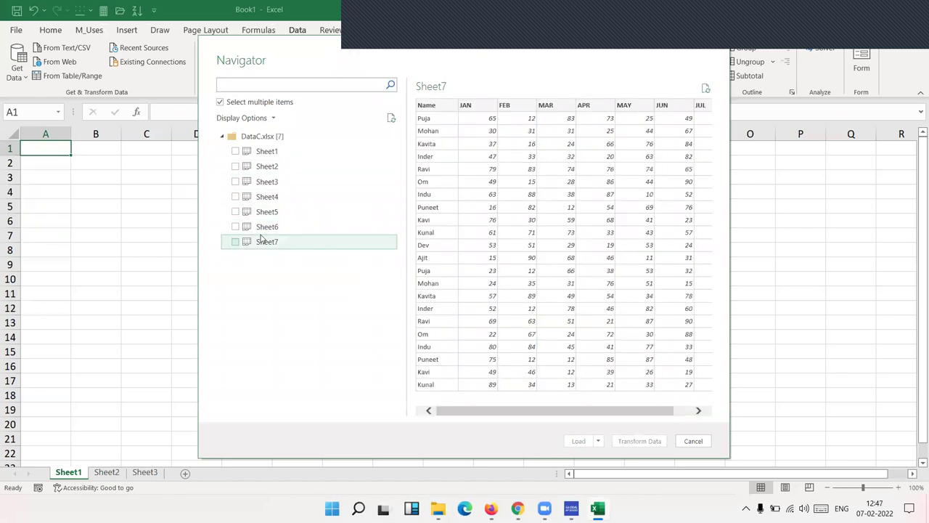
- Tick Sheet1 through Sheet7 and choose Load from the Load dropdown
{"action": "left_click", "coordinate": [257, 152]}
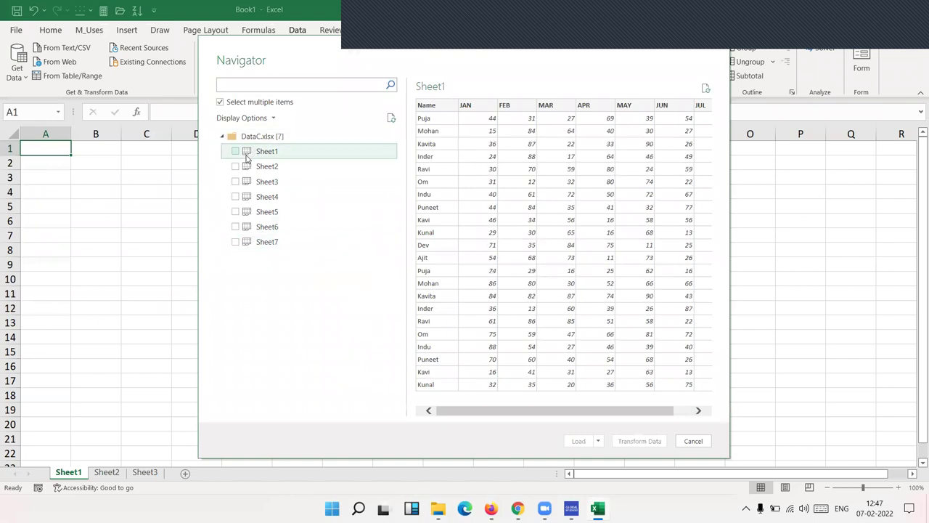
{"action": "left_click", "coordinate": [235, 150]}
{"action": "left_click", "coordinate": [235, 167]}
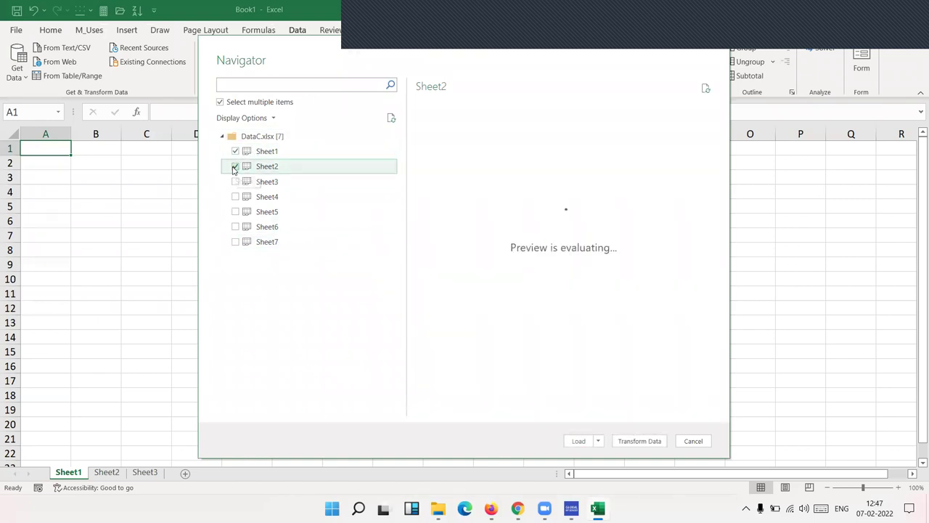
{"action": "left_click", "coordinate": [235, 181]}
{"action": "left_click", "coordinate": [235, 196]}
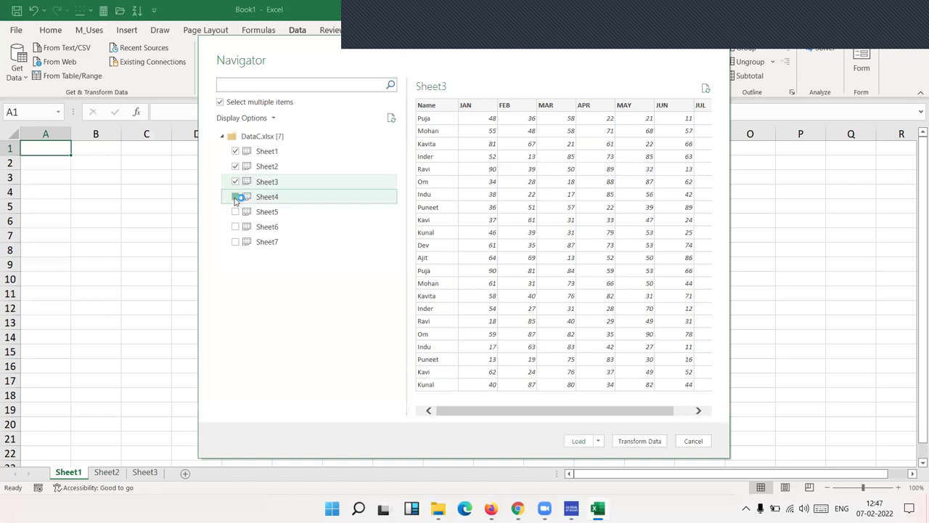
{"action": "left_click", "coordinate": [235, 211]}
{"action": "left_click", "coordinate": [235, 226]}
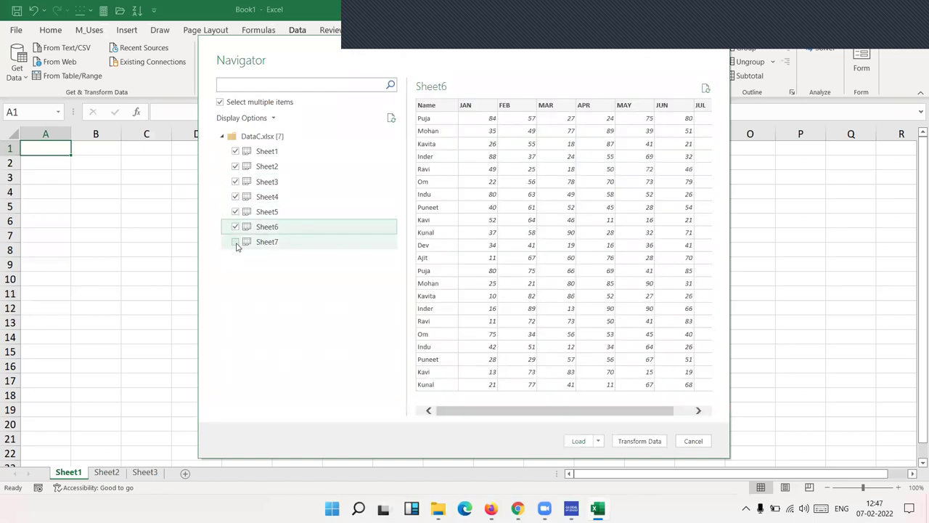
{"action": "left_click", "coordinate": [235, 242]}
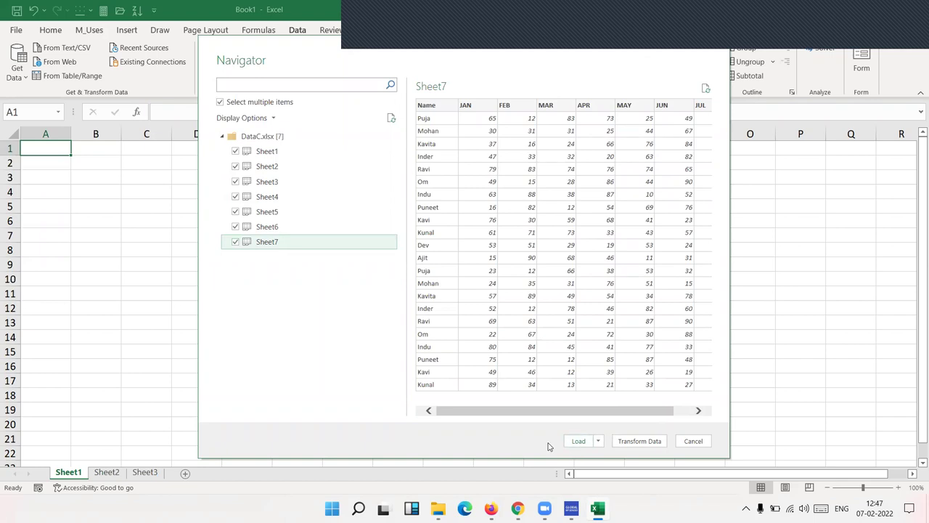
{"action": "left_click", "coordinate": [598, 441]}
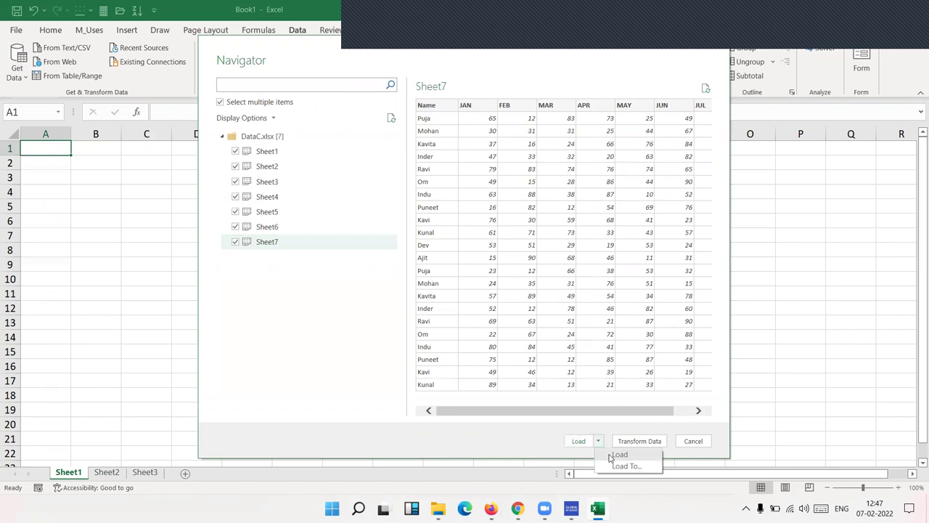
{"action": "left_click", "coordinate": [568, 447]}
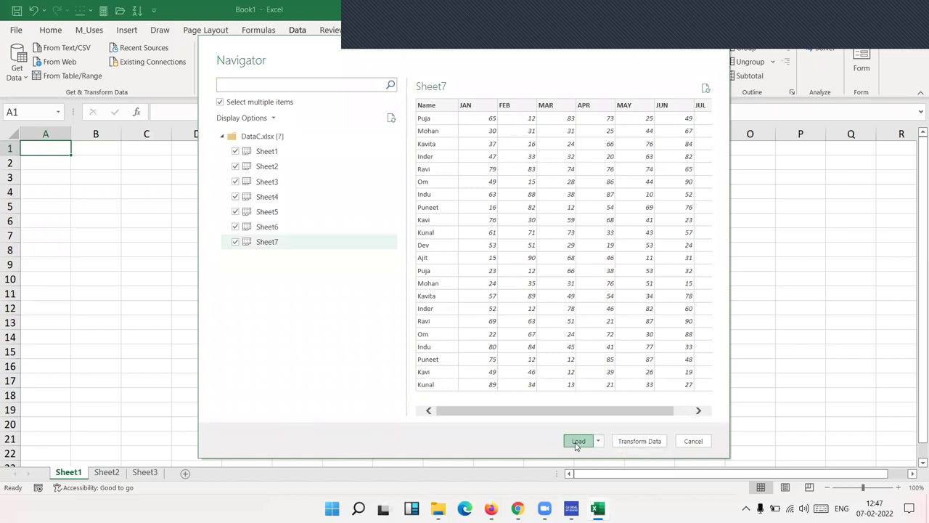
- Load the seven checked sheets and return to the Sheet1 worksheet
{"action": "left_click", "coordinate": [579, 441]}
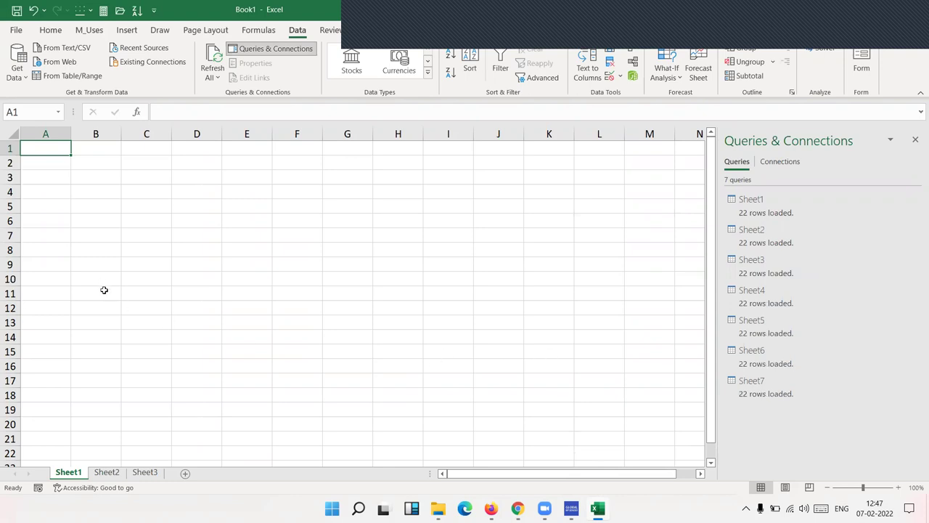
{"action": "scroll", "coordinate": [109, 289], "scroll_direction": "down", "scroll_amount": 20}
{"action": "key", "text": "ctrl+Home"}
{"action": "key", "text": "ctrl+Page_Down"}
{"action": "key", "text": "ctrl+Page_Down"}
{"action": "key", "text": "ctrl+Page_Up"}
{"action": "left_click", "coordinate": [73, 472]}
- Preview the Sheet1 query in Power Query Editor, then close it without changes
{"action": "mouse_move", "coordinate": [751, 198]}
{"action": "left_click", "coordinate": [768, 215]}
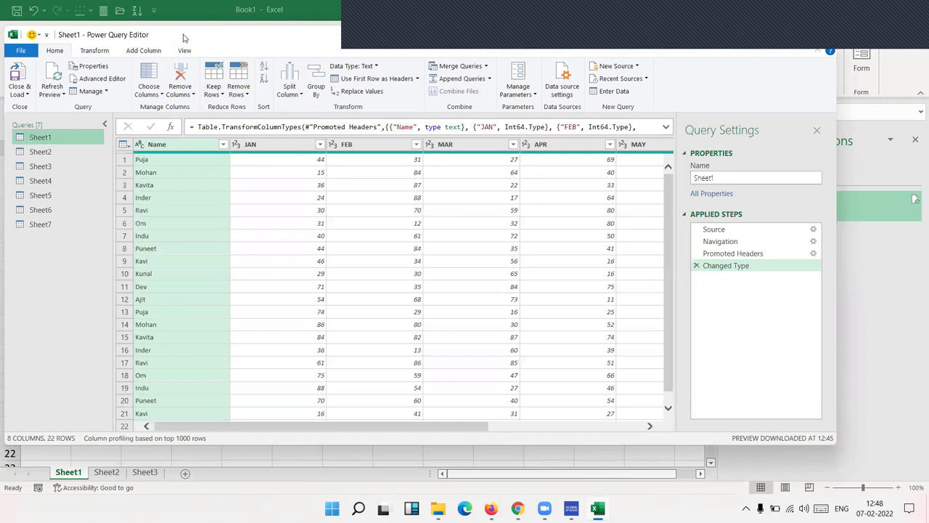
{"action": "left_click_drag", "start_coordinate": [183, 38], "coordinate": [243, 99]}
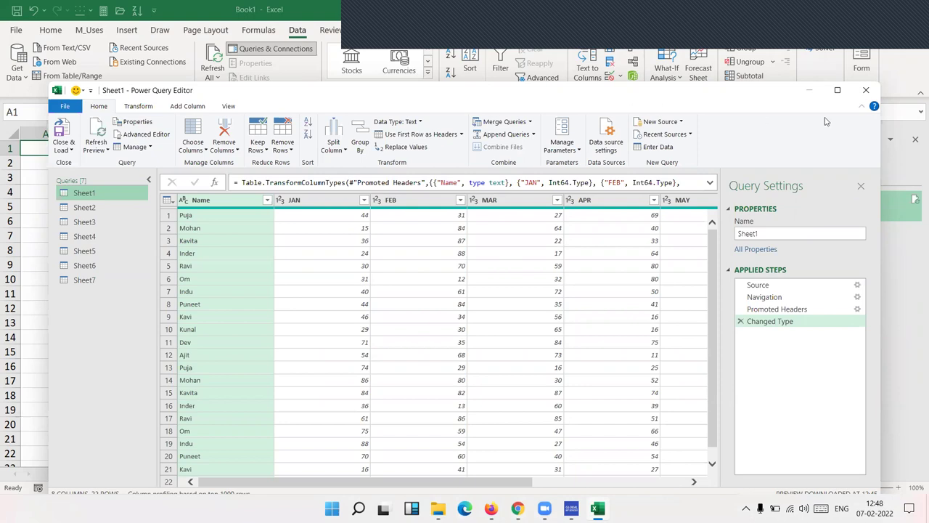
{"action": "left_click", "coordinate": [865, 90]}
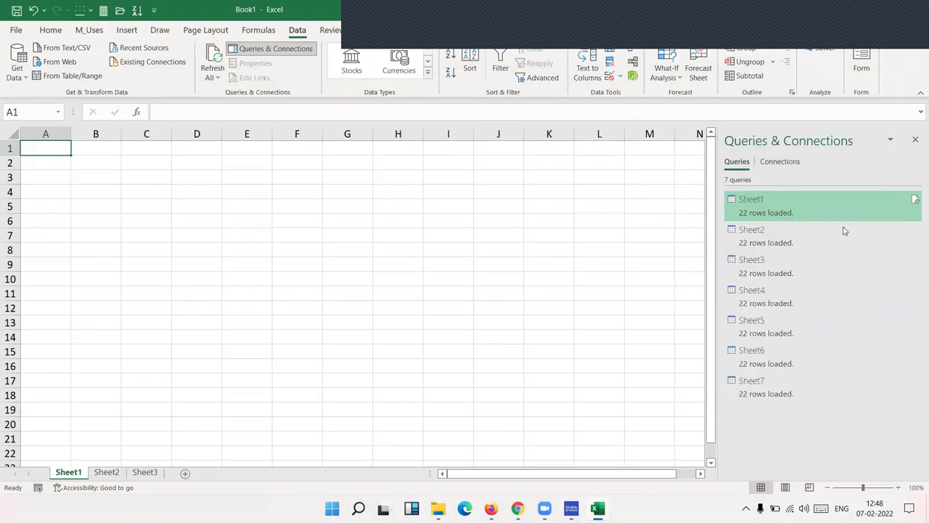
- In Power Query Editor, start Append Queries as New for three or more tables, adding Sheet1
{"action": "double_click", "coordinate": [759, 202]}
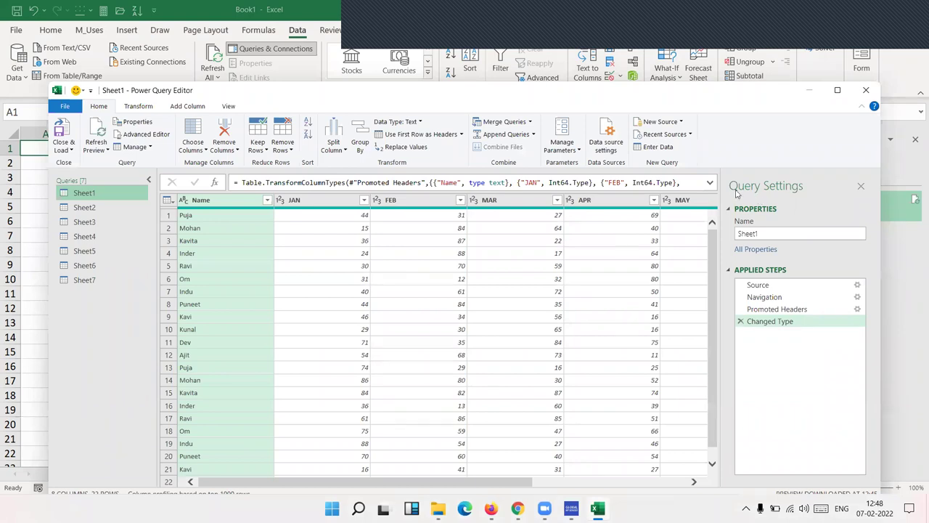
{"action": "left_click", "coordinate": [532, 135]}
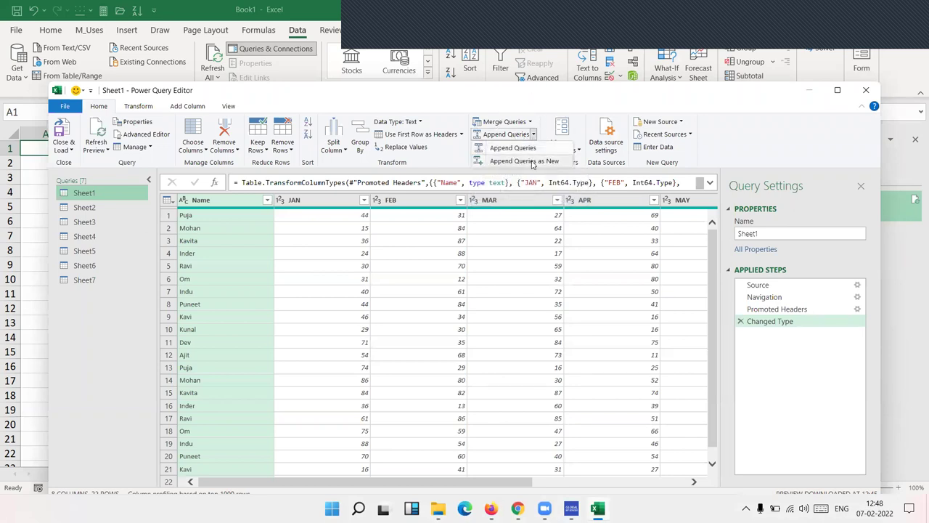
{"action": "left_click", "coordinate": [532, 161]}
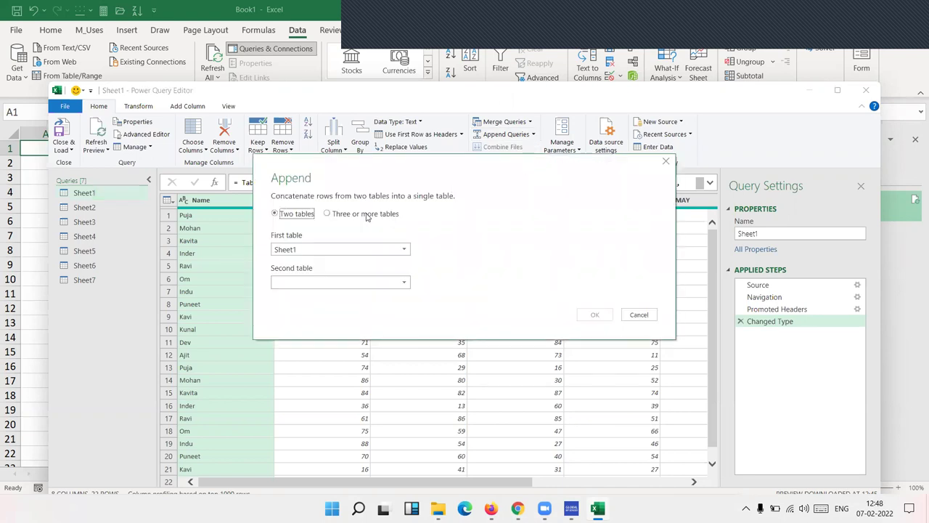
{"action": "left_click", "coordinate": [328, 215]}
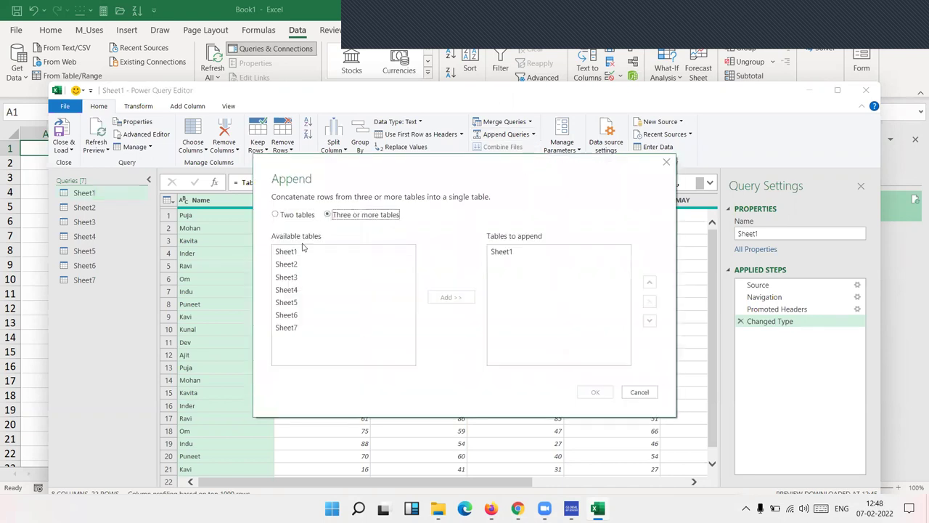
{"action": "left_click", "coordinate": [294, 252]}
{"action": "left_click", "coordinate": [453, 299]}
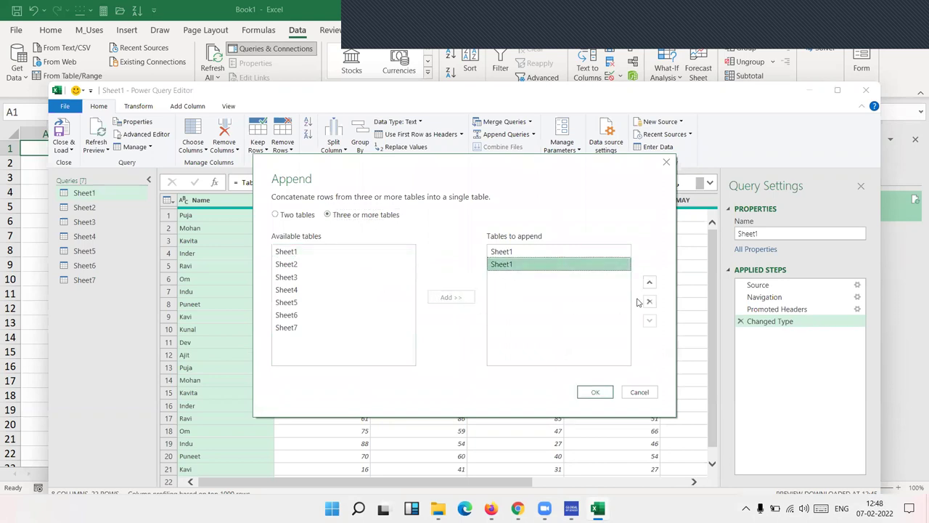
{"action": "left_click", "coordinate": [648, 300]}
- Add Sheet2 through Sheet7 to the append list and confirm, creating the 154-row Append1 query
{"action": "left_click", "coordinate": [284, 264]}
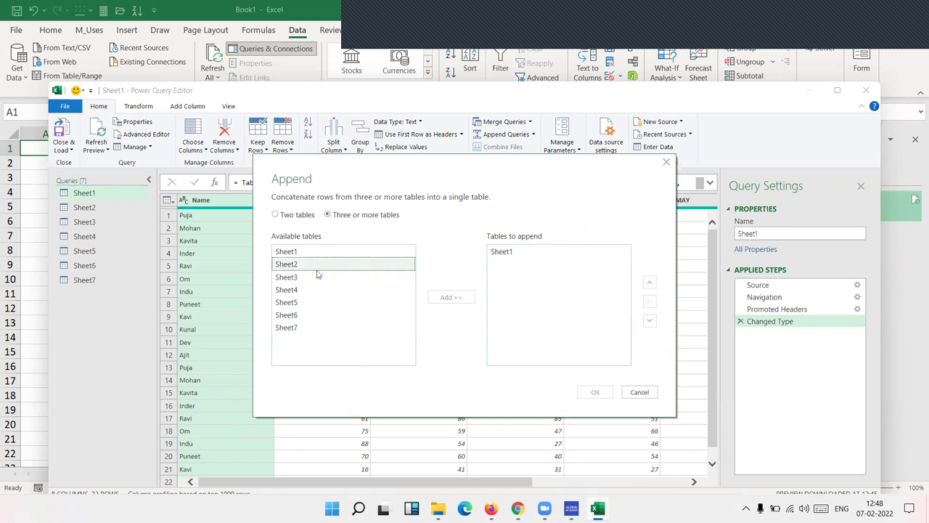
{"action": "left_click", "coordinate": [445, 298]}
{"action": "left_click", "coordinate": [320, 278]}
{"action": "left_click", "coordinate": [438, 304]}
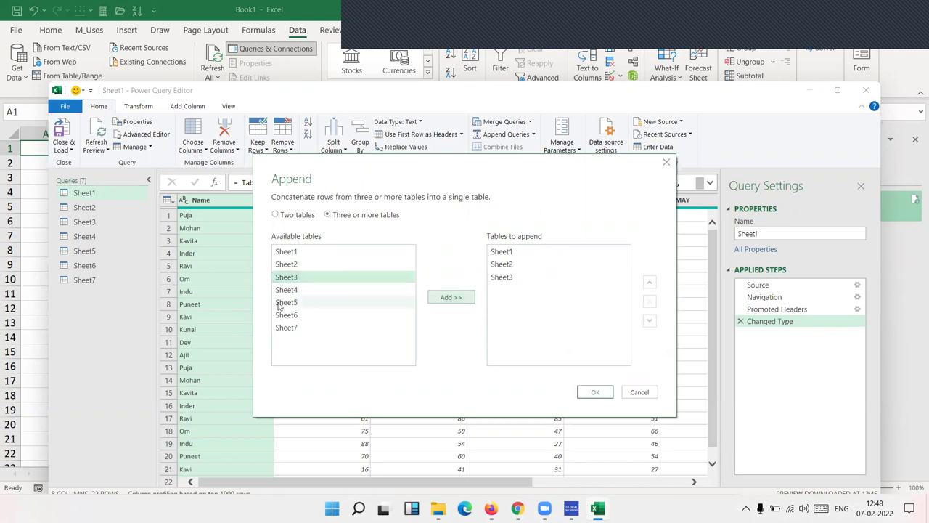
{"action": "left_click", "coordinate": [284, 290]}
{"action": "left_click", "coordinate": [436, 303]}
{"action": "left_click", "coordinate": [317, 303]}
{"action": "left_click", "coordinate": [447, 298]}
{"action": "left_click", "coordinate": [338, 314]}
{"action": "left_click", "coordinate": [445, 298]}
{"action": "left_click", "coordinate": [347, 328]}
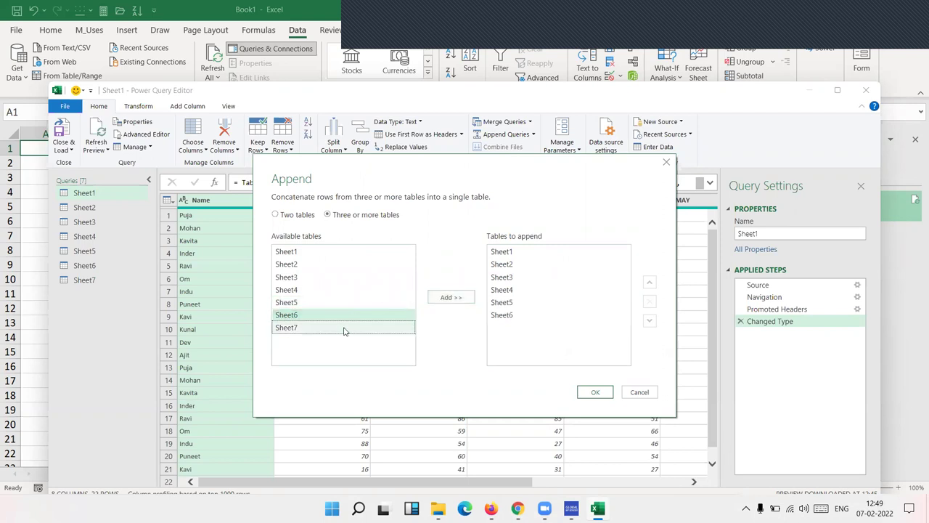
{"action": "left_click", "coordinate": [449, 298]}
{"action": "left_click", "coordinate": [596, 392]}
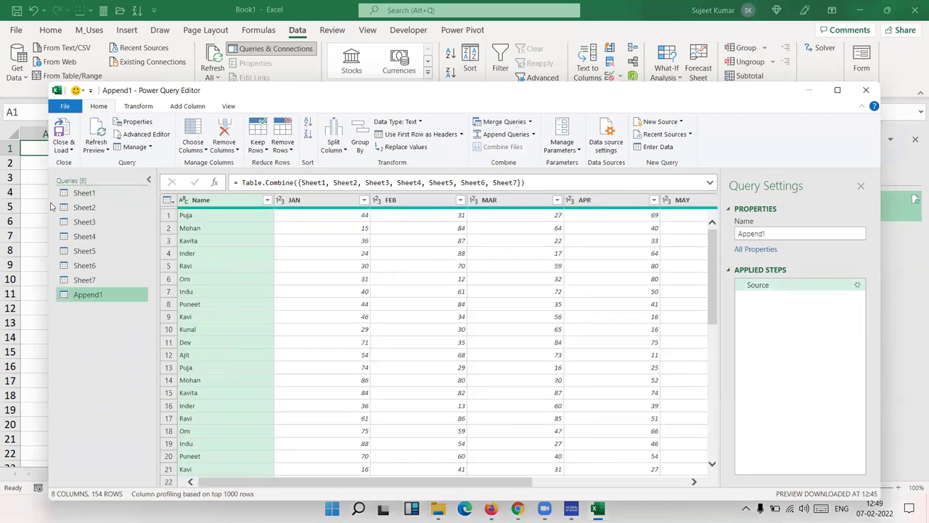
- Close & Load Append1 onto its own sheet and scroll through its 154 rows
{"action": "left_click", "coordinate": [64, 132]}
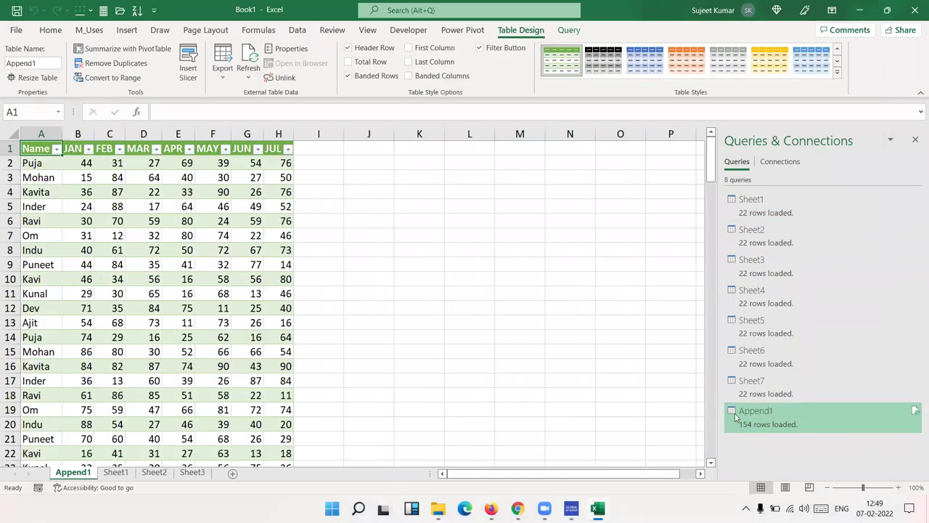
{"action": "scroll", "coordinate": [166, 364], "scroll_direction": "down", "scroll_amount": 13}
{"action": "scroll", "coordinate": [166, 363], "scroll_direction": "down", "scroll_amount": 7}
{"action": "scroll", "coordinate": [165, 364], "scroll_direction": "down", "scroll_amount": 3}
{"action": "scroll", "coordinate": [165, 363], "scroll_direction": "down", "scroll_amount": 6}
{"action": "scroll", "coordinate": [165, 363], "scroll_direction": "down", "scroll_amount": 3}
{"action": "scroll", "coordinate": [166, 364], "scroll_direction": "down", "scroll_amount": 6}
{"action": "scroll", "coordinate": [165, 364], "scroll_direction": "down", "scroll_amount": 6}
{"action": "scroll", "coordinate": [166, 363], "scroll_direction": "down", "scroll_amount": 5}
{"action": "scroll", "coordinate": [166, 363], "scroll_direction": "down", "scroll_amount": 1}
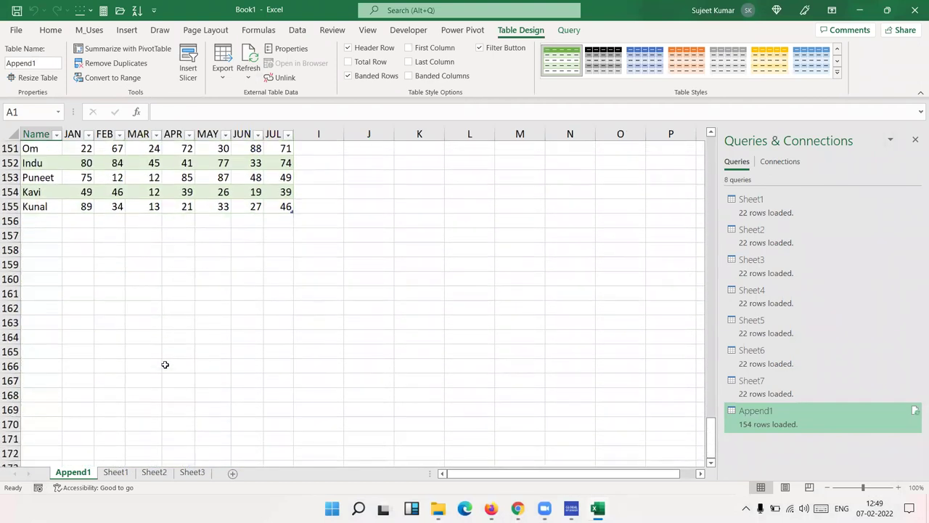
{"action": "scroll", "coordinate": [166, 364], "scroll_direction": "up", "scroll_amount": 13}
{"action": "scroll", "coordinate": [165, 364], "scroll_direction": "up", "scroll_amount": 17}
{"action": "scroll", "coordinate": [165, 363], "scroll_direction": "up", "scroll_amount": 17}
{"action": "scroll", "coordinate": [165, 363], "scroll_direction": "up", "scroll_amount": 3}
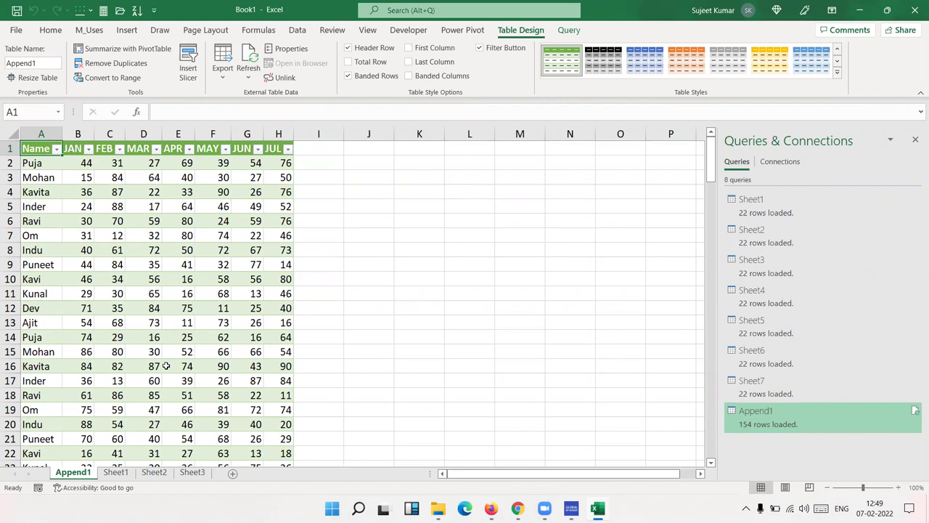
- Close the Queries & Connections pane and switch between the Sheet1 and Append1 tabs
{"action": "left_click", "coordinate": [915, 140]}
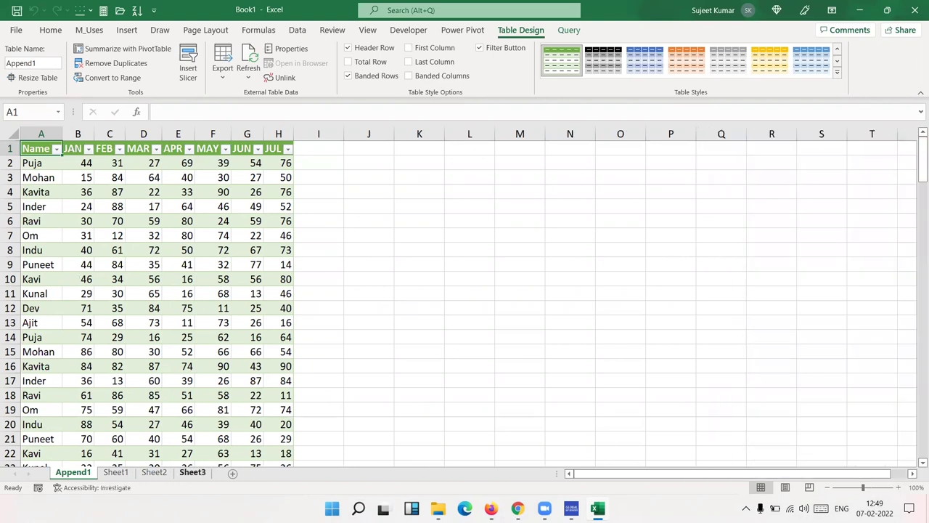
{"action": "left_click", "coordinate": [116, 473]}
{"action": "left_click", "coordinate": [72, 473]}
{"action": "left_click", "coordinate": [115, 473]}
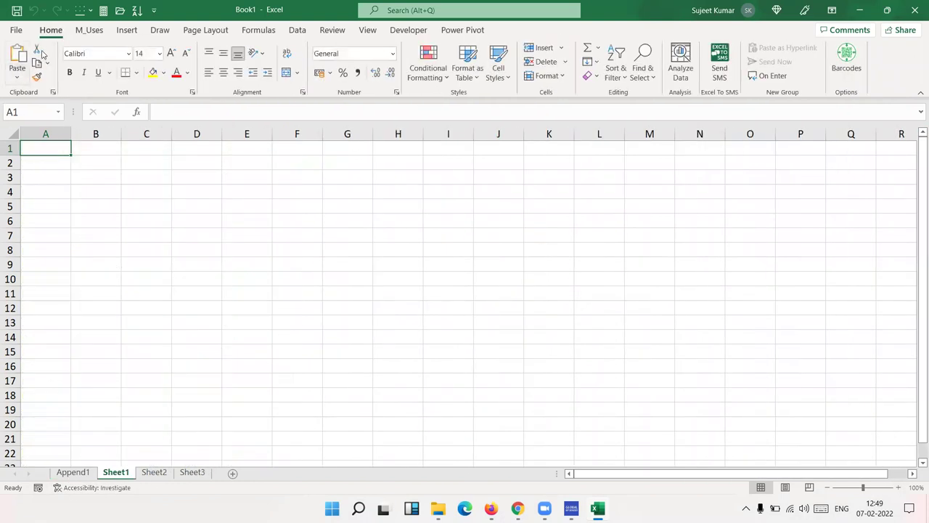
- Browse the Data tab's Get Data sources, then return to the Append1 sheet's JAN–JUL table
{"action": "left_click", "coordinate": [295, 31]}
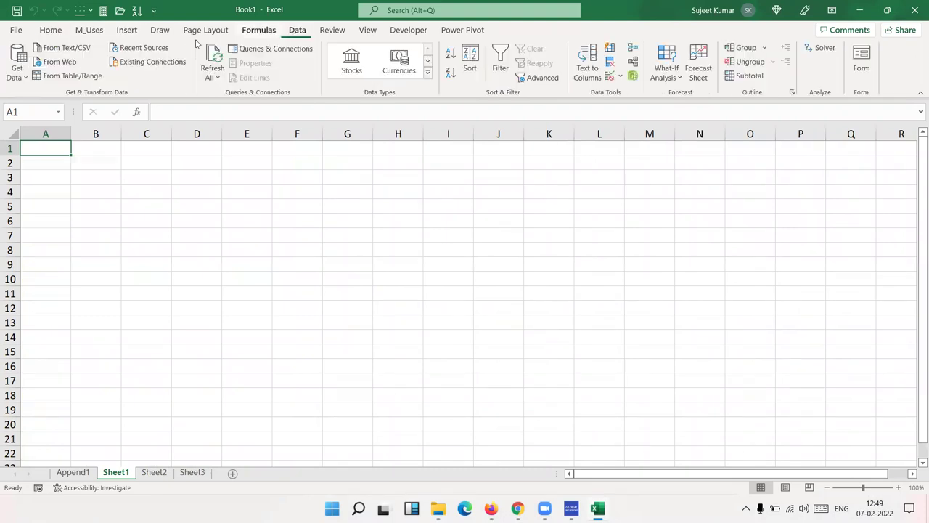
{"action": "left_click", "coordinate": [17, 72]}
{"action": "mouse_move", "coordinate": [53, 99]}
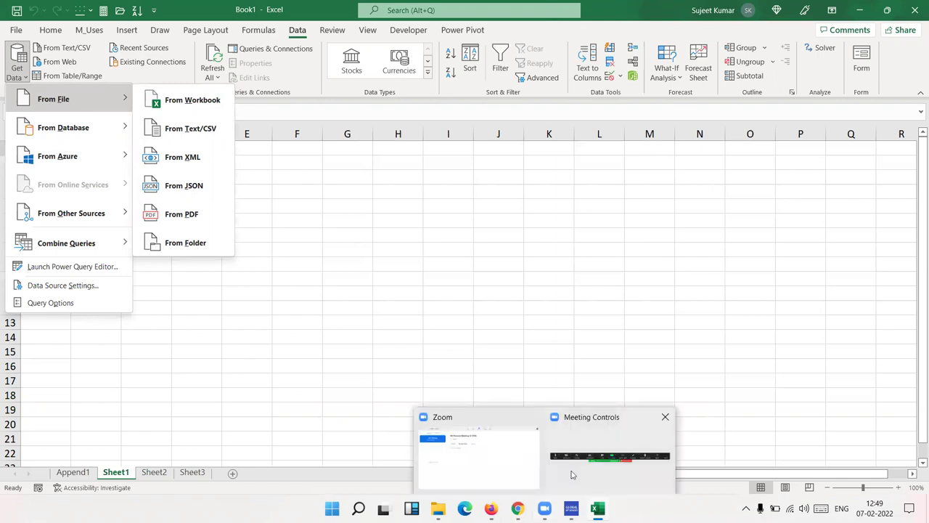
{"action": "left_click", "coordinate": [571, 473]}
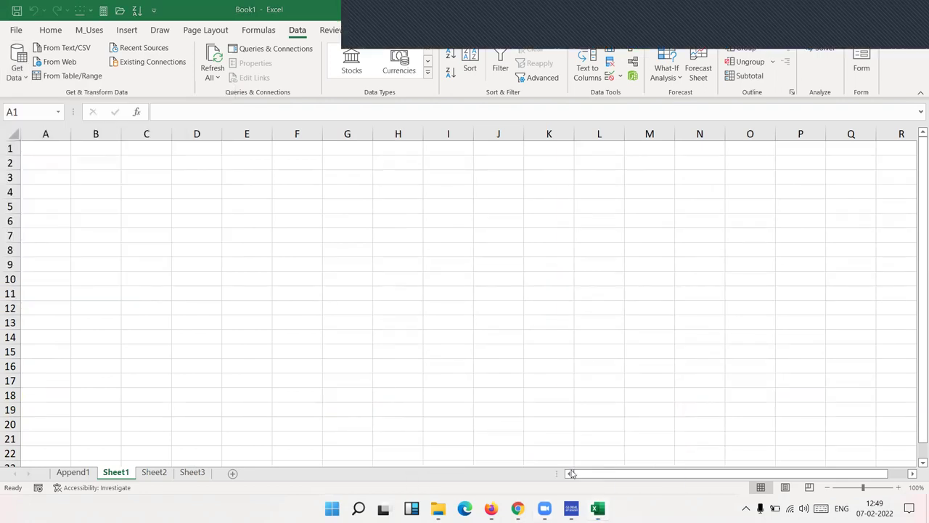
{"action": "left_click", "coordinate": [524, 8]}
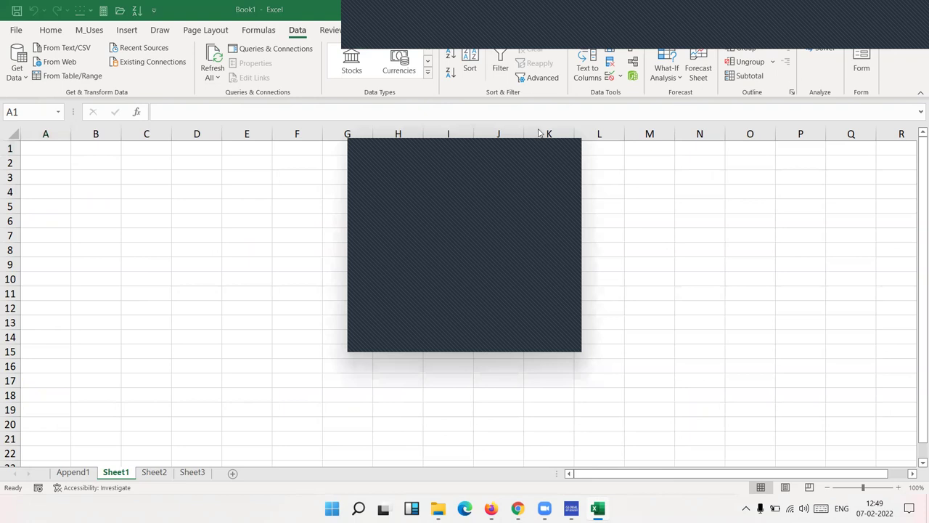
{"action": "left_click", "coordinate": [572, 147]}
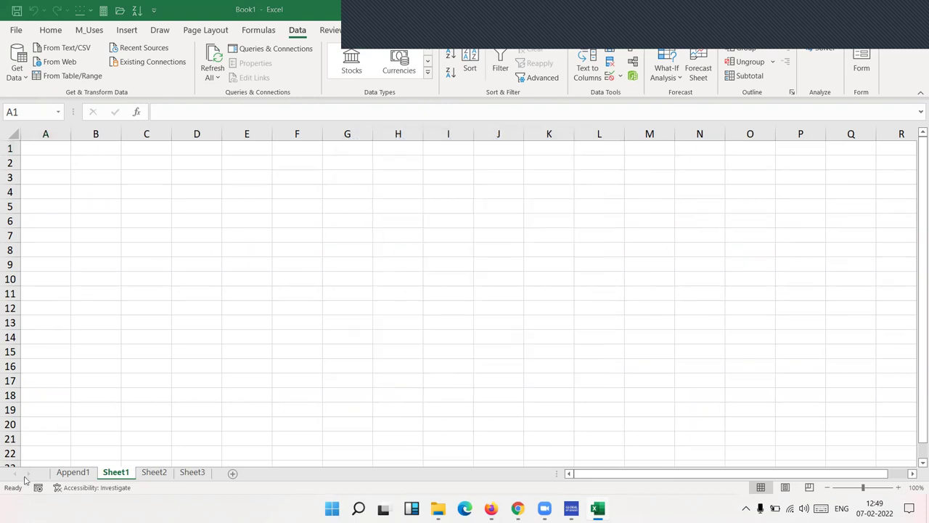
{"action": "left_click", "coordinate": [73, 471]}
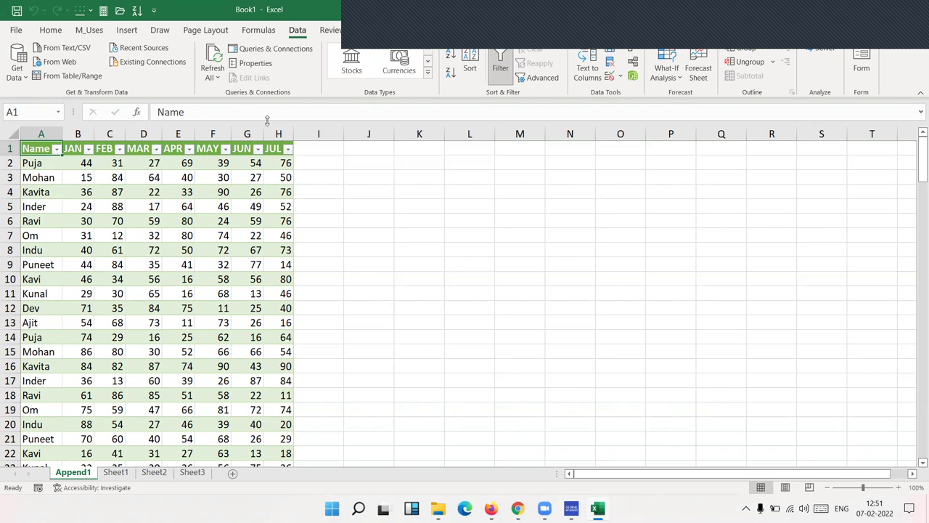
{"action": "left_click_drag", "start_coordinate": [312, 149], "coordinate": [312, 269]}
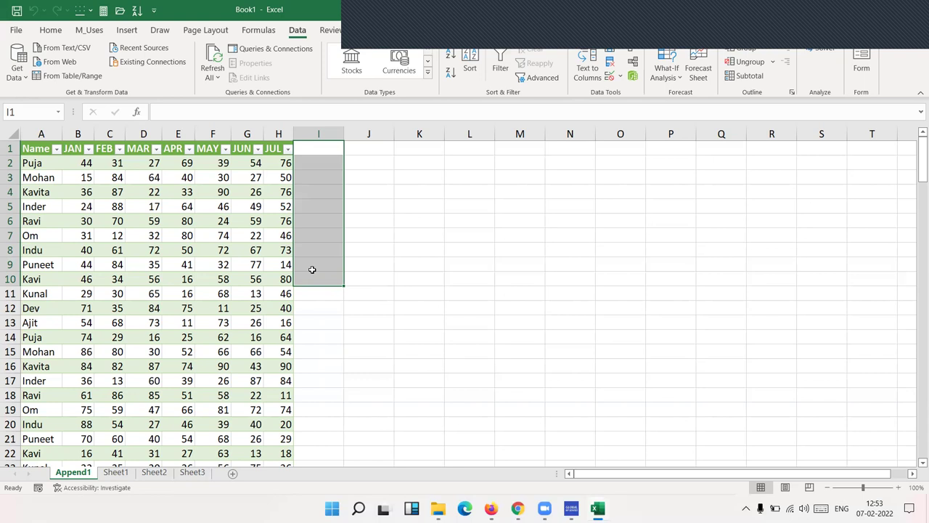
{"action": "key", "text": "Left"}
{"action": "key", "text": "Left"}
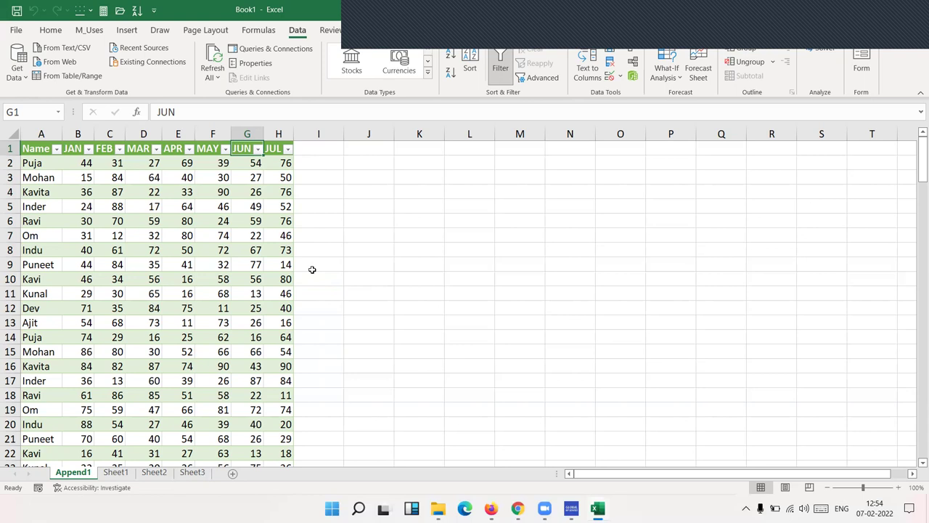
- Browse to the Documents folder in Excel's Open dialog
{"action": "left_click", "coordinate": [16, 30]}
{"action": "left_click", "coordinate": [44, 110]}
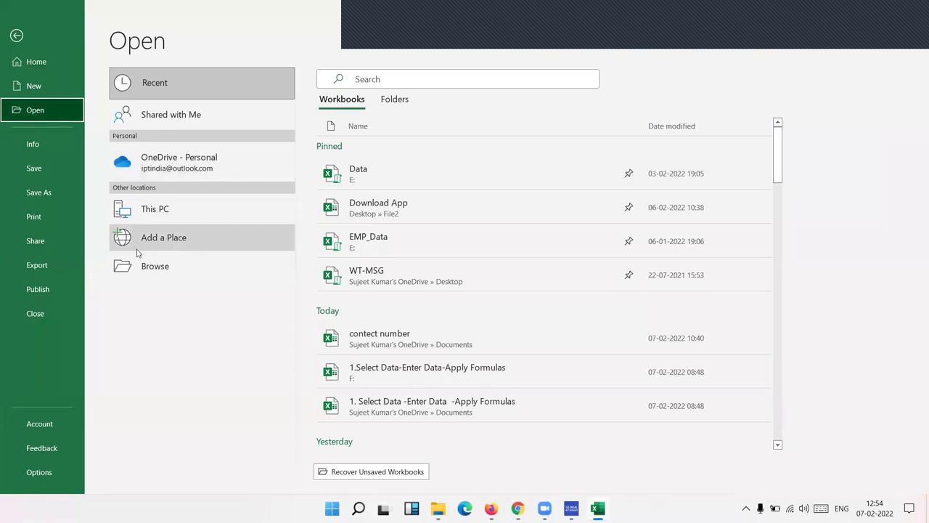
{"action": "left_click", "coordinate": [161, 266]}
{"action": "left_click", "coordinate": [402, 250]}
{"action": "key", "text": "d"}
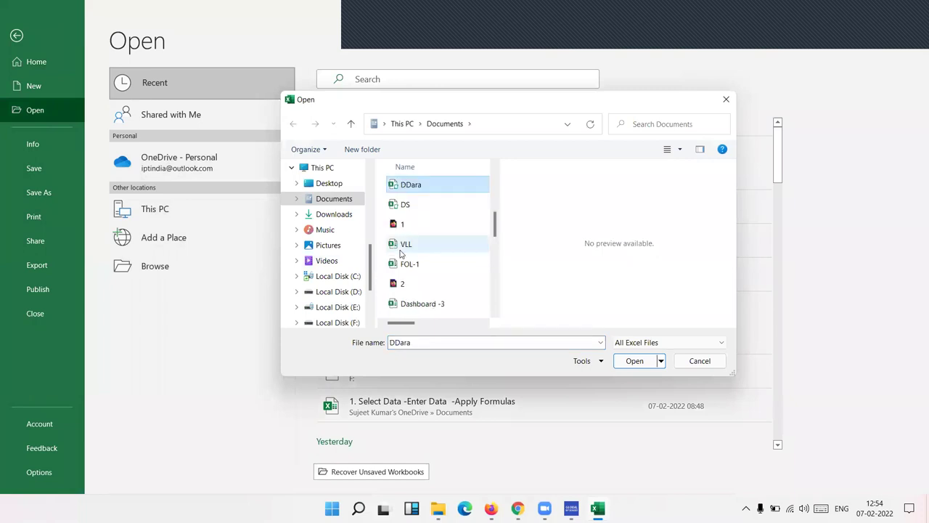
{"action": "key", "text": "d"}
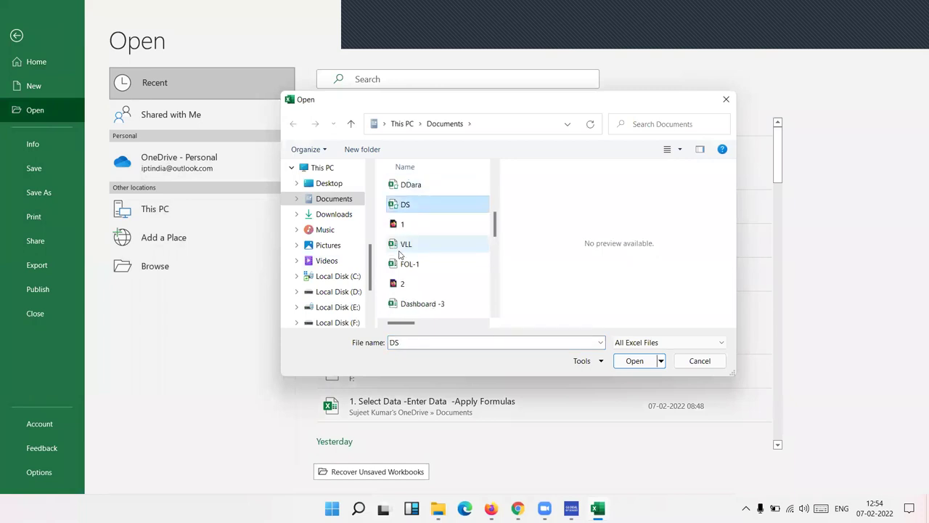
{"action": "key", "text": "d"}
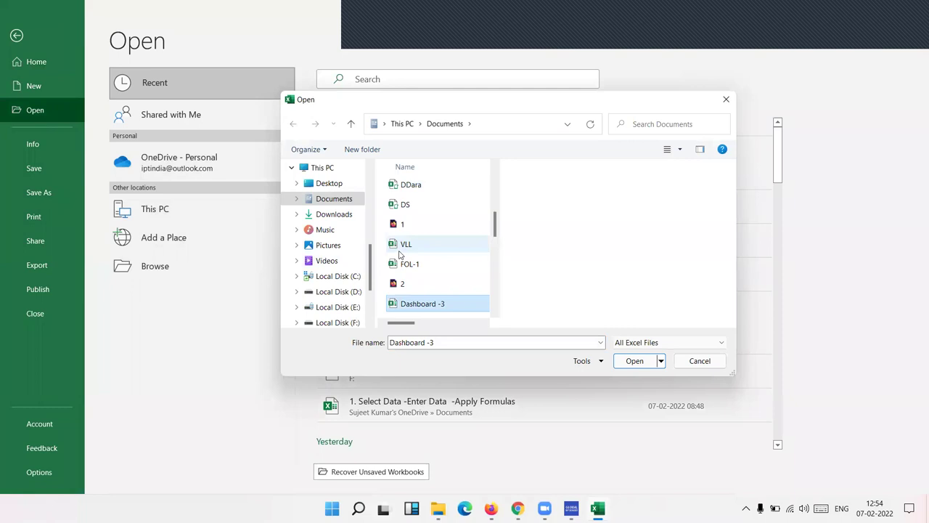
{"action": "key", "text": "Return"}
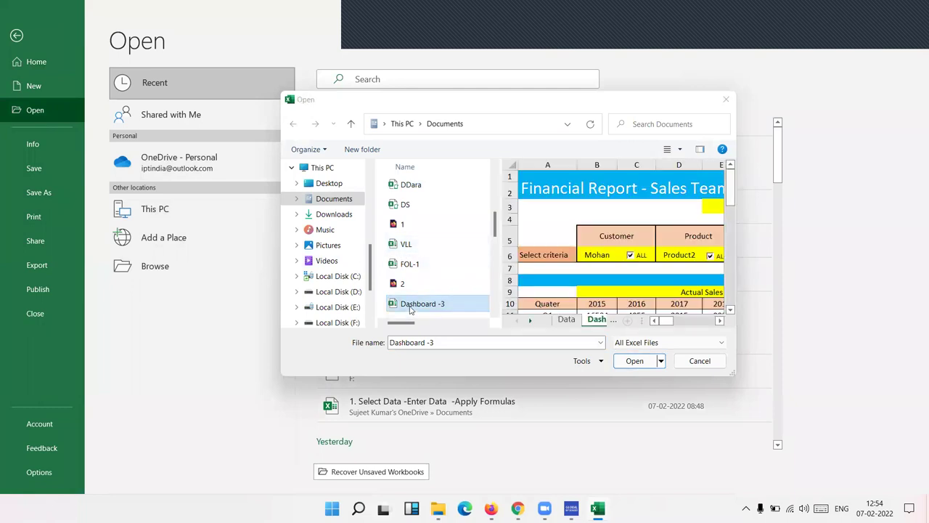
- Enter 'datac' as the file name and open DataC.xlsx
{"action": "scroll", "coordinate": [472, 259], "scroll_direction": "up", "scroll_amount": 5}
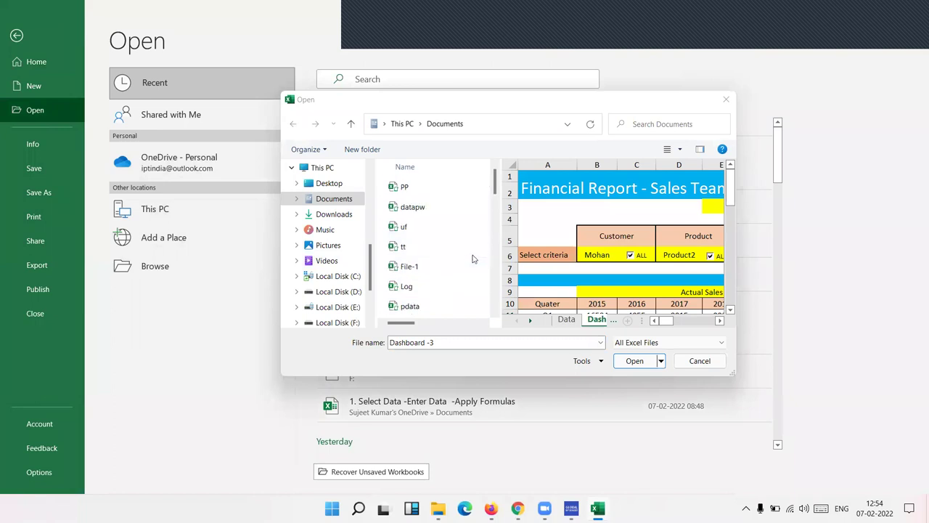
{"action": "scroll", "coordinate": [472, 260], "scroll_direction": "down", "scroll_amount": 5}
{"action": "scroll", "coordinate": [472, 259], "scroll_direction": "up", "scroll_amount": 5}
{"action": "left_click_drag", "start_coordinate": [494, 188], "coordinate": [505, 255]}
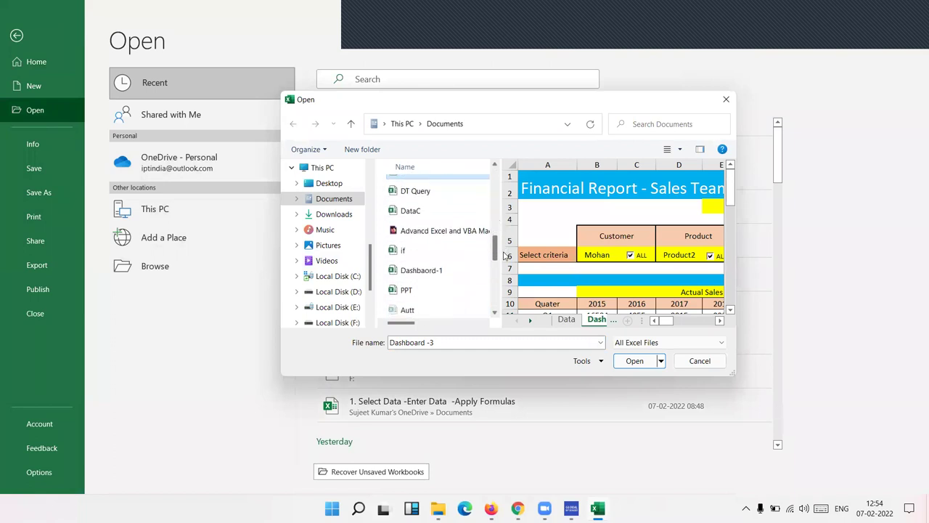
{"action": "left_click_drag", "start_coordinate": [505, 256], "coordinate": [455, 368]}
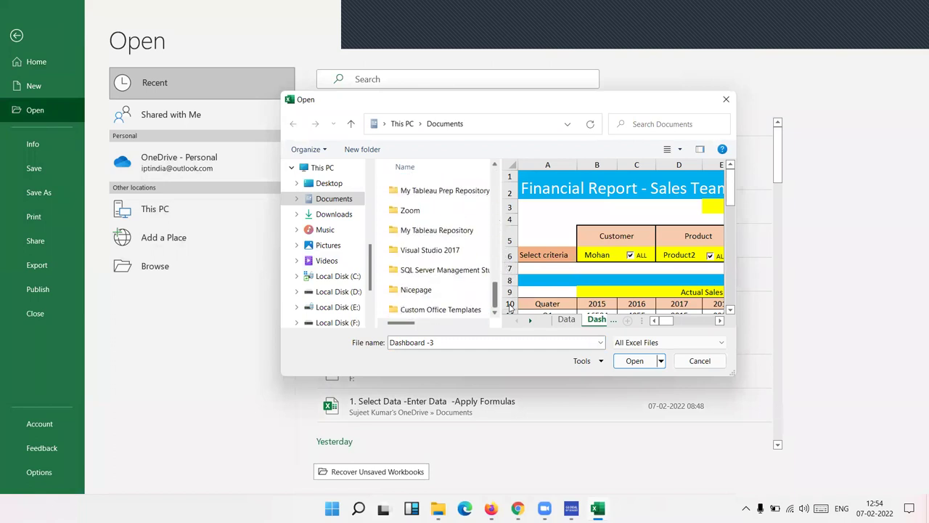
{"action": "double_click", "coordinate": [438, 342]}
{"action": "type", "text": "data"}
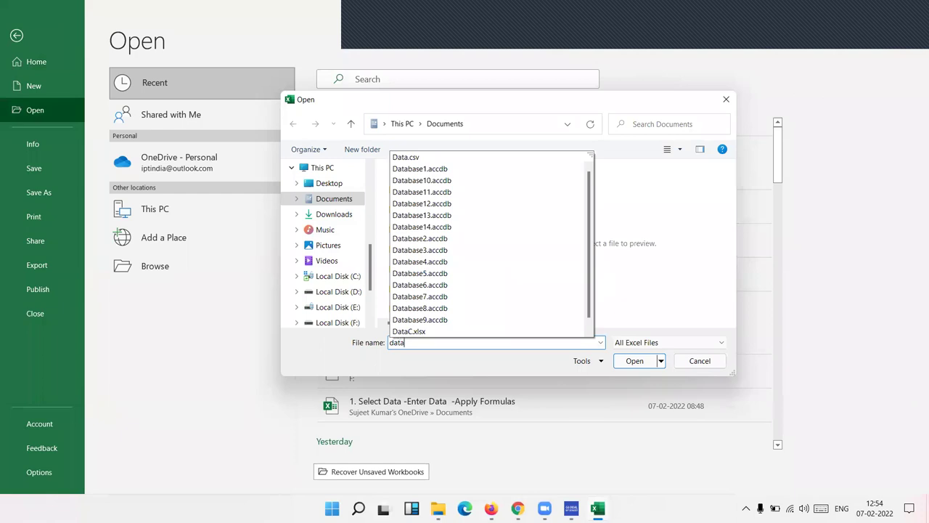
{"action": "type", "text": "c"}
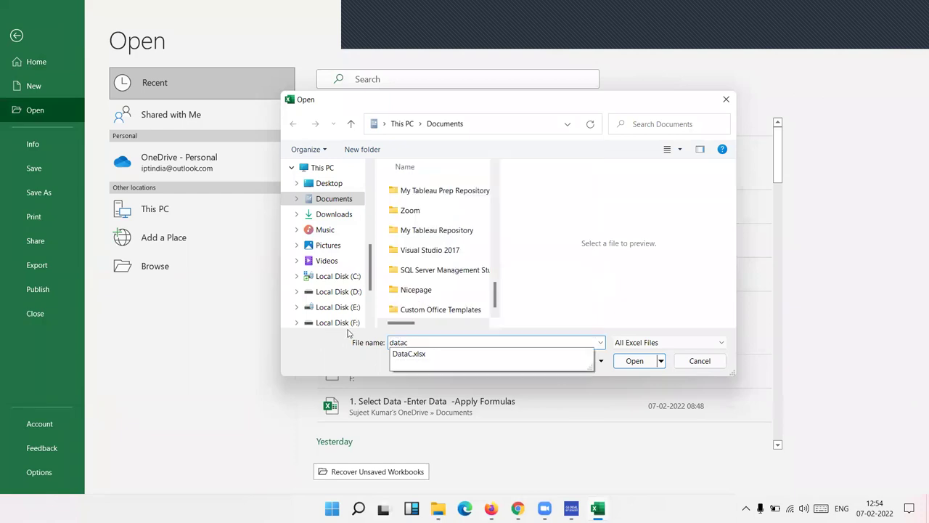
{"action": "left_click", "coordinate": [434, 355]}
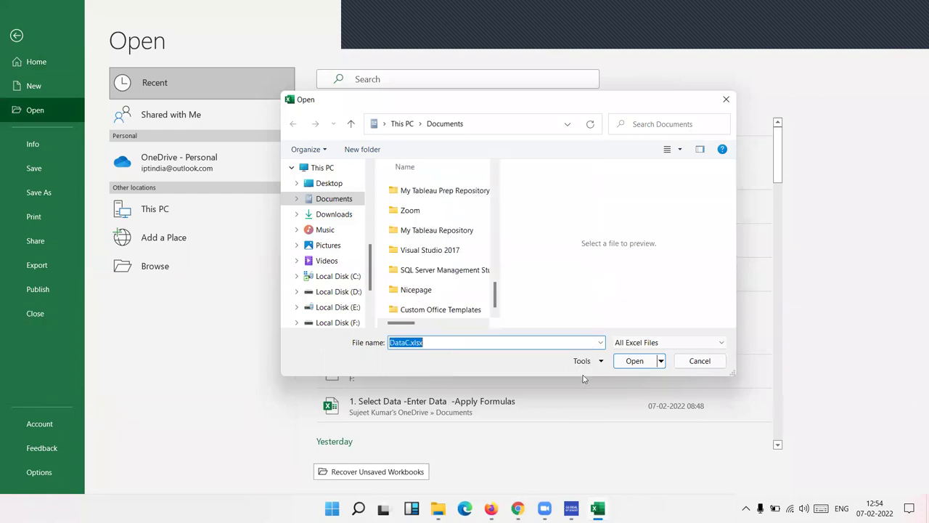
{"action": "left_click", "coordinate": [643, 367]}
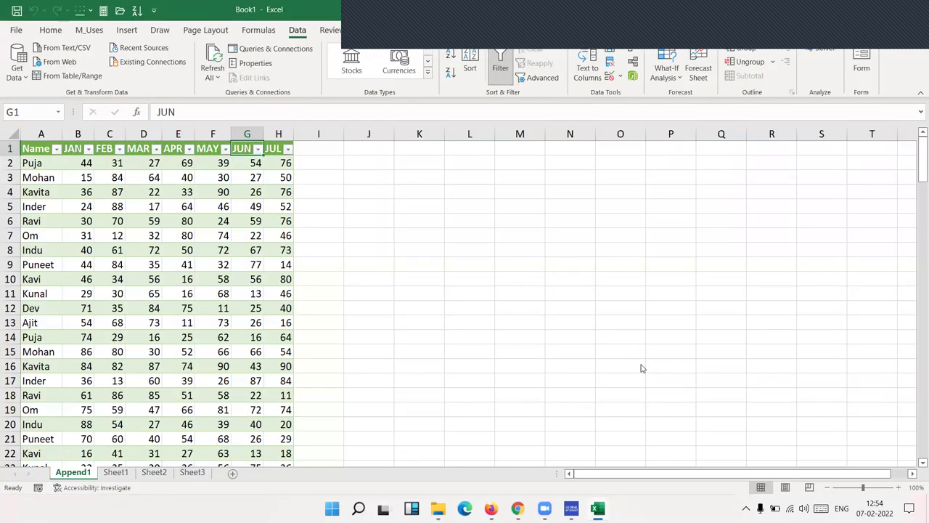
- Review DataC's sheets from Sheet6 down to Sheet1, ending back on Sheet7
{"action": "left_click", "coordinate": [141, 342]}
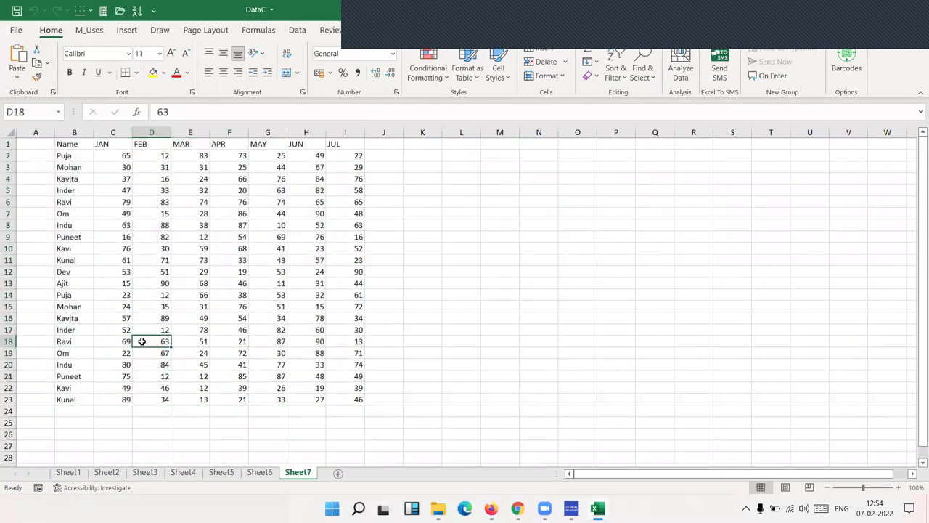
{"action": "left_click", "coordinate": [35, 135]}
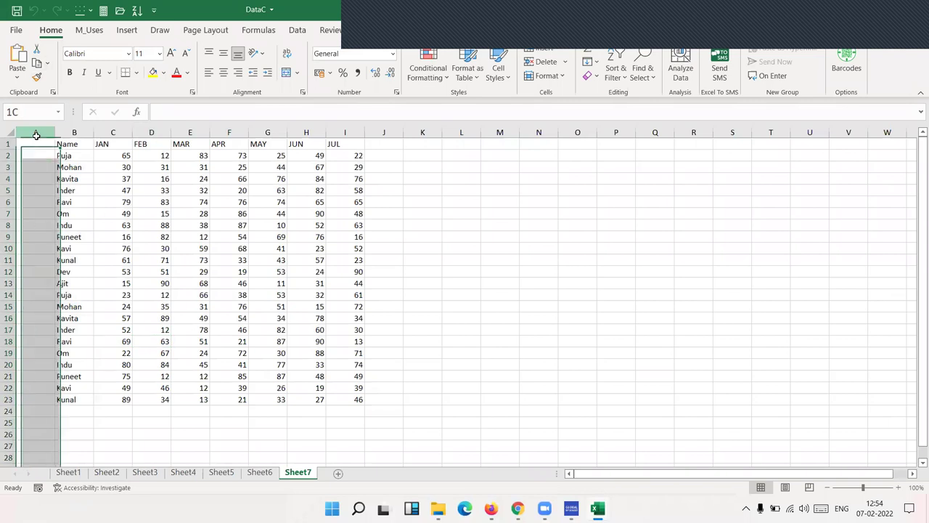
{"action": "left_click", "coordinate": [266, 473]}
{"action": "left_click", "coordinate": [226, 473]}
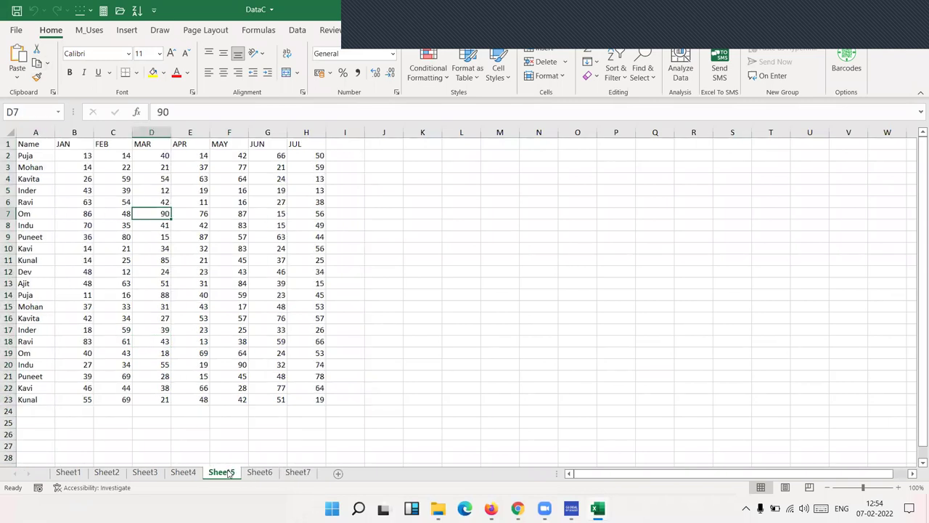
{"action": "left_click", "coordinate": [186, 473]}
{"action": "left_click", "coordinate": [145, 473]}
{"action": "left_click", "coordinate": [106, 473]}
{"action": "left_click", "coordinate": [68, 472]}
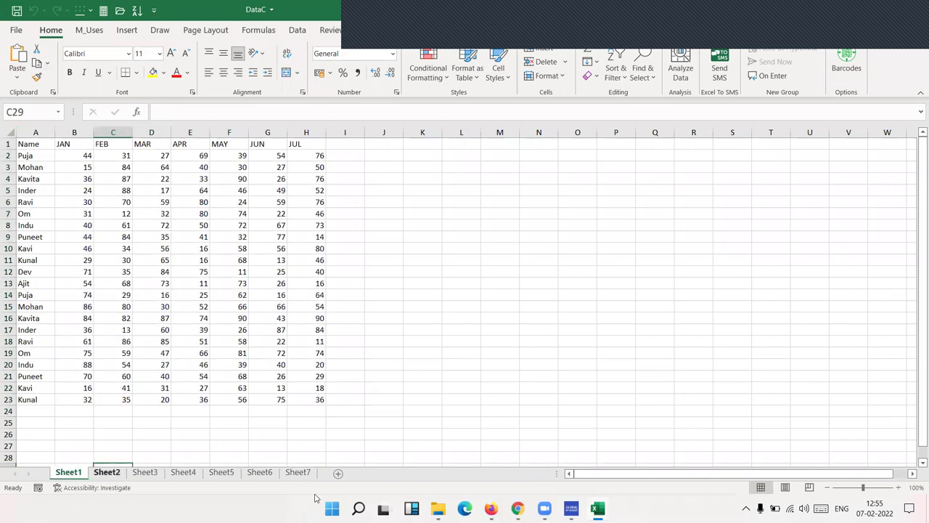
{"action": "left_click", "coordinate": [309, 475]}
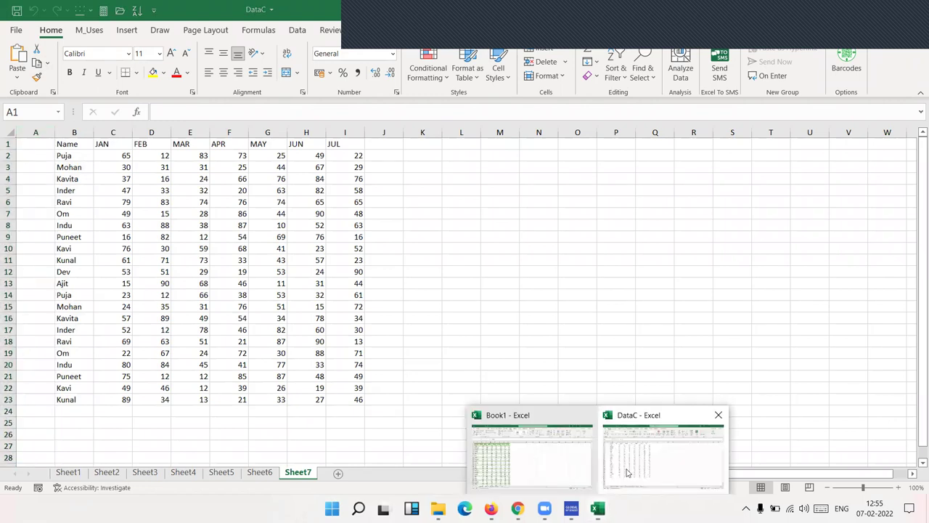
- Scroll Book1's Append1 table to confirm its last row is 155
{"action": "left_click", "coordinate": [539, 464]}
{"action": "scroll", "coordinate": [178, 440], "scroll_direction": "down", "scroll_amount": 20}
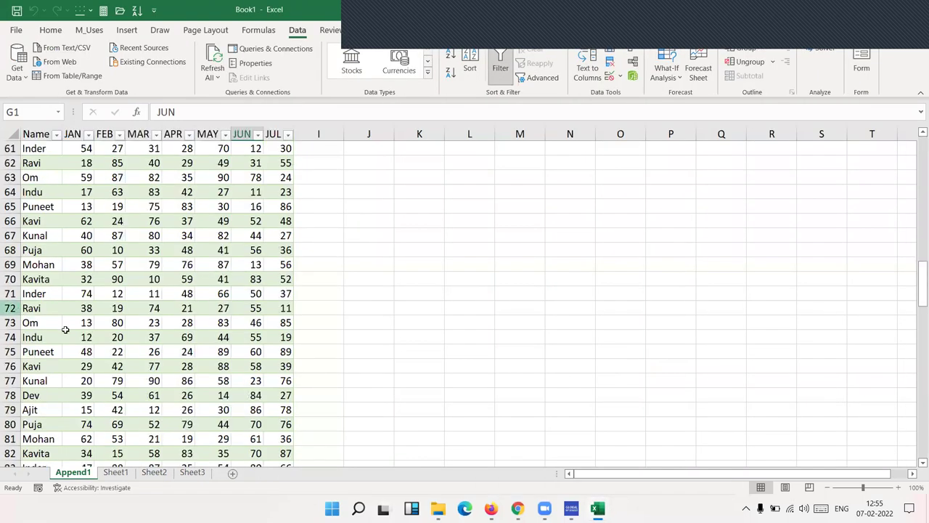
{"action": "scroll", "coordinate": [69, 330], "scroll_direction": "down", "scroll_amount": 20}
{"action": "scroll", "coordinate": [68, 329], "scroll_direction": "down", "scroll_amount": 17}
{"action": "scroll", "coordinate": [69, 329], "scroll_direction": "up", "scroll_amount": 17}
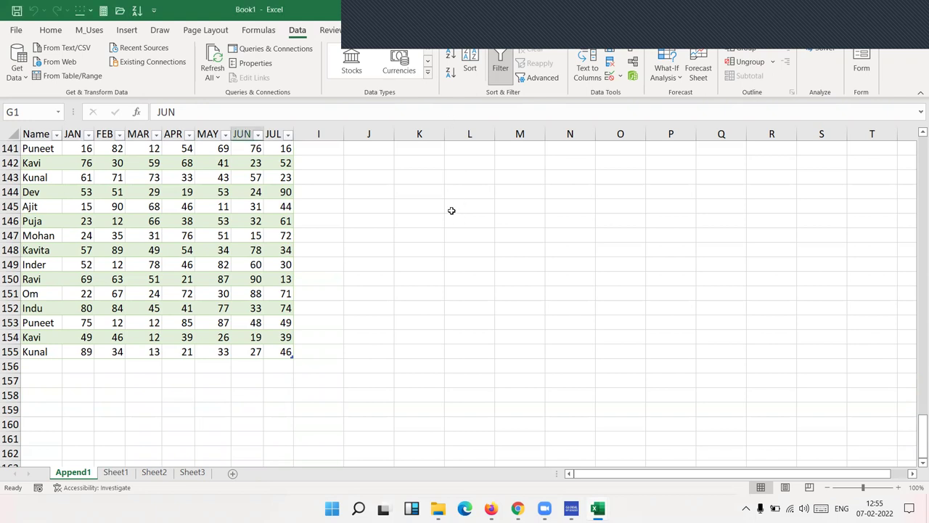
{"action": "left_click", "coordinate": [429, 206]}
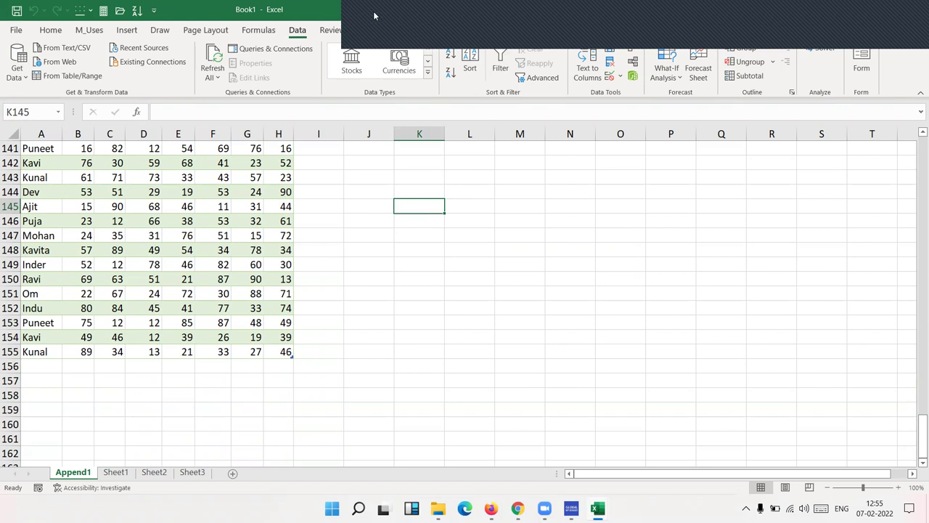
{"action": "scroll", "coordinate": [311, 249], "scroll_direction": "up", "scroll_amount": 20}
{"action": "scroll", "coordinate": [311, 249], "scroll_direction": "up", "scroll_amount": 20}
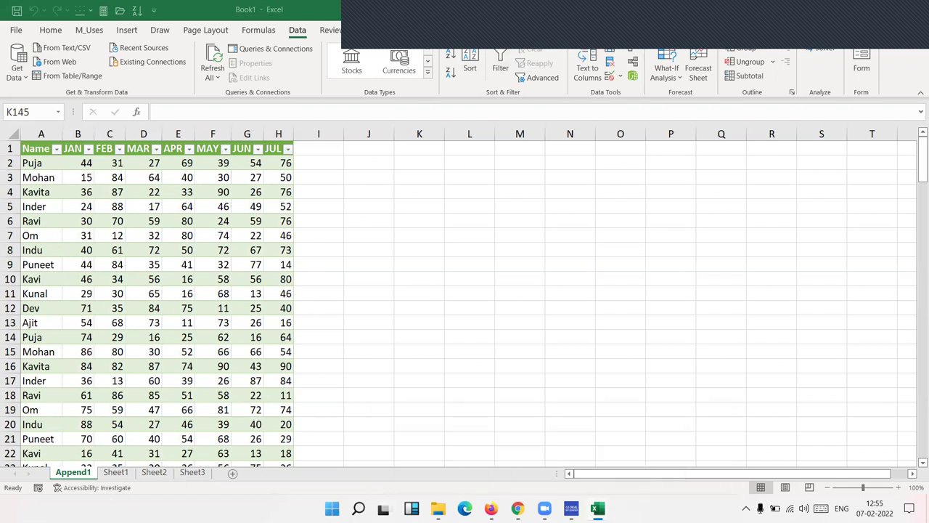
- Compare against DataC, then show Book1's empty Sheet1
{"action": "left_click", "coordinate": [633, 472]}
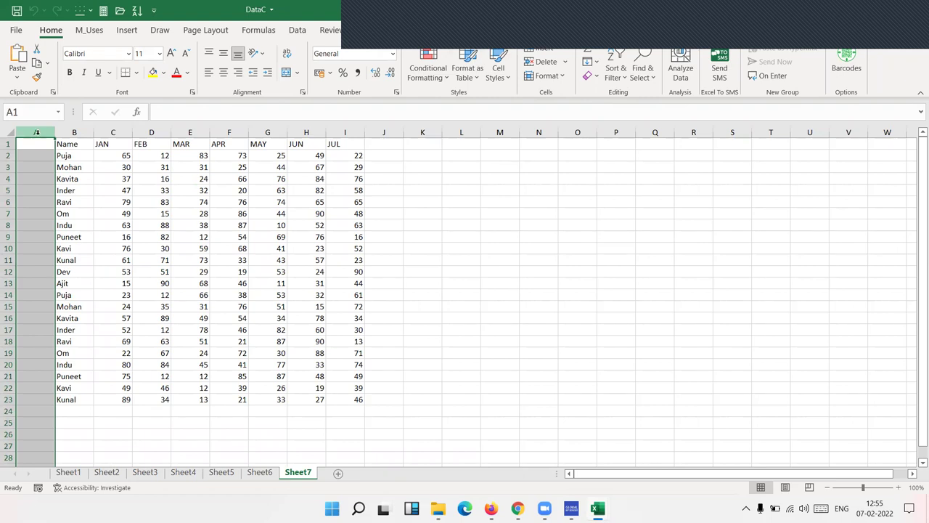
{"action": "mouse_move", "coordinate": [597, 508]}
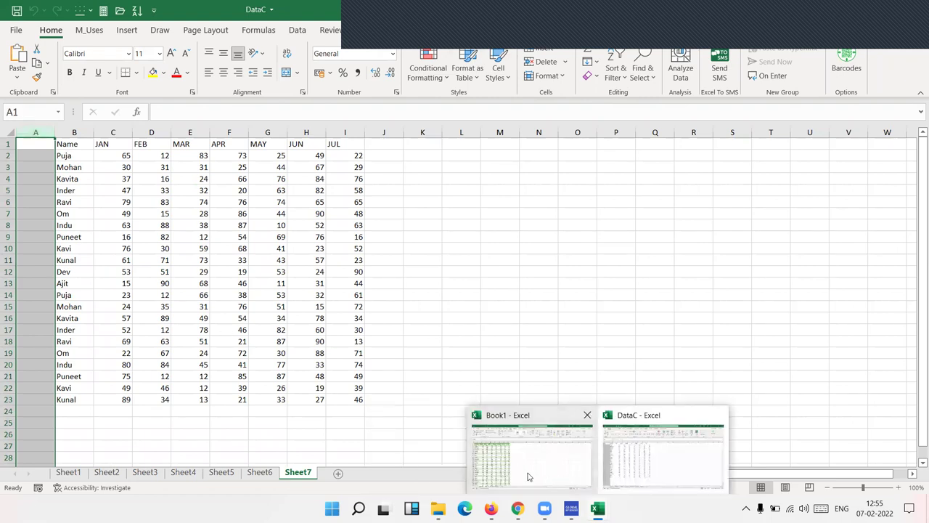
{"action": "left_click", "coordinate": [527, 472]}
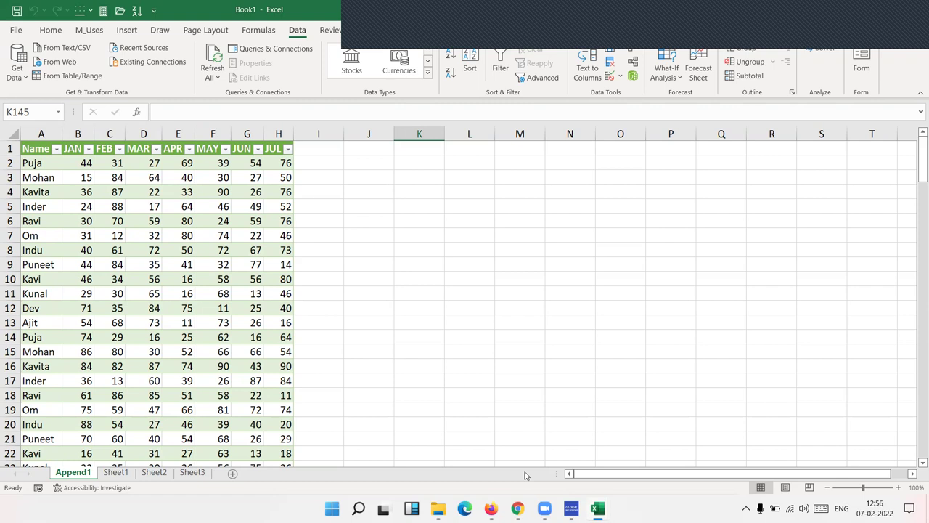
{"action": "left_click", "coordinate": [117, 472]}
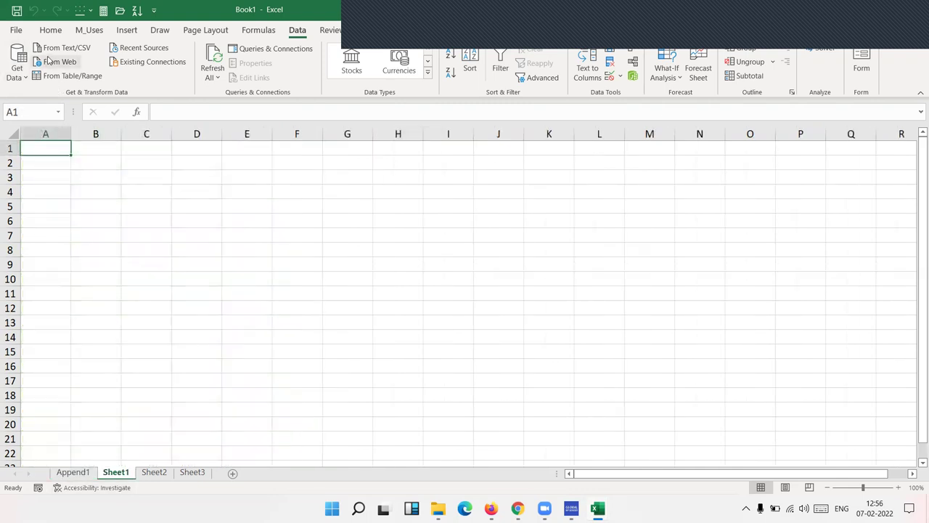
- Import text file 1 from Documents through From Text/CSV to preview its rows
{"action": "left_click", "coordinate": [17, 63]}
{"action": "mouse_move", "coordinate": [65, 99]}
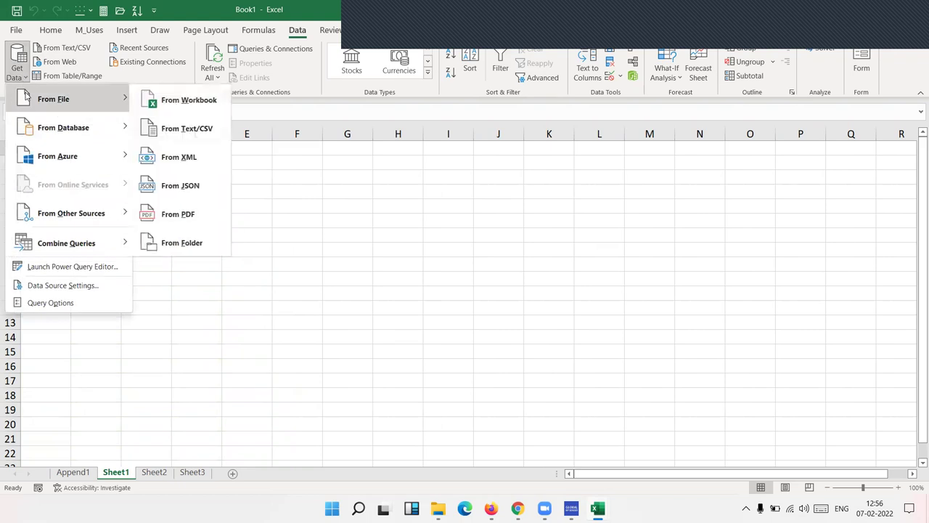
{"action": "left_click", "coordinate": [190, 130]}
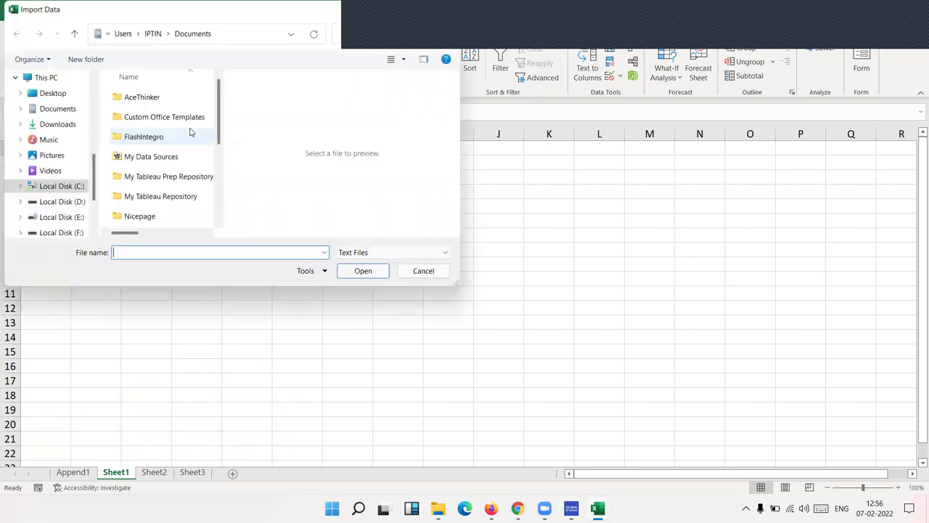
{"action": "scroll", "coordinate": [203, 160], "scroll_direction": "down", "scroll_amount": 5}
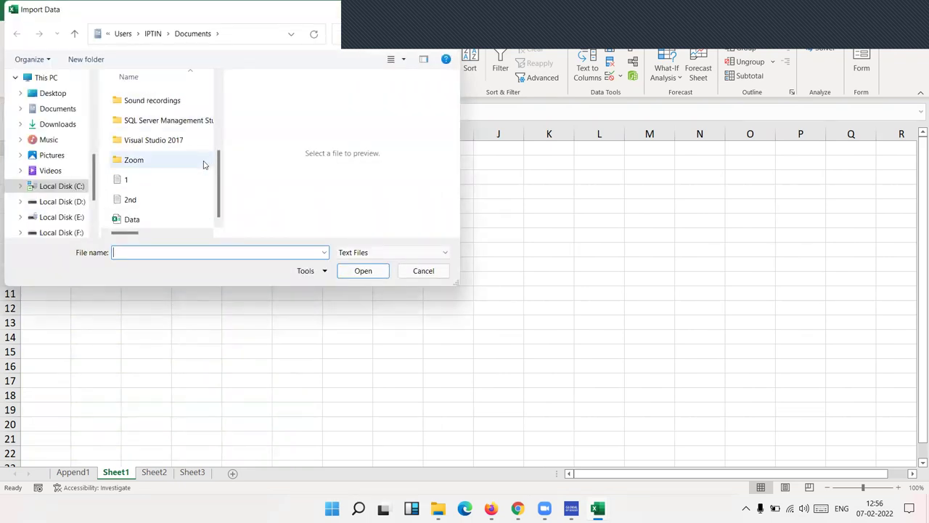
{"action": "left_click", "coordinate": [139, 181]}
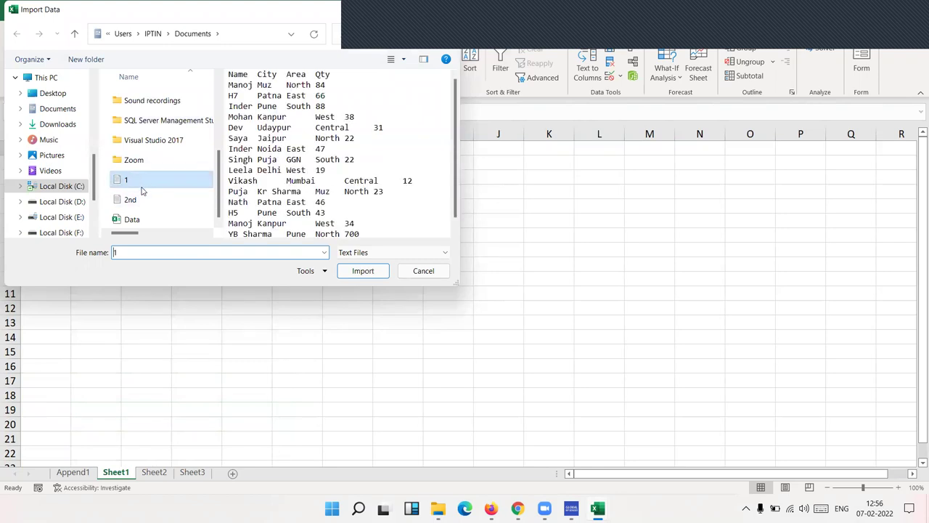
{"action": "left_click", "coordinate": [356, 275]}
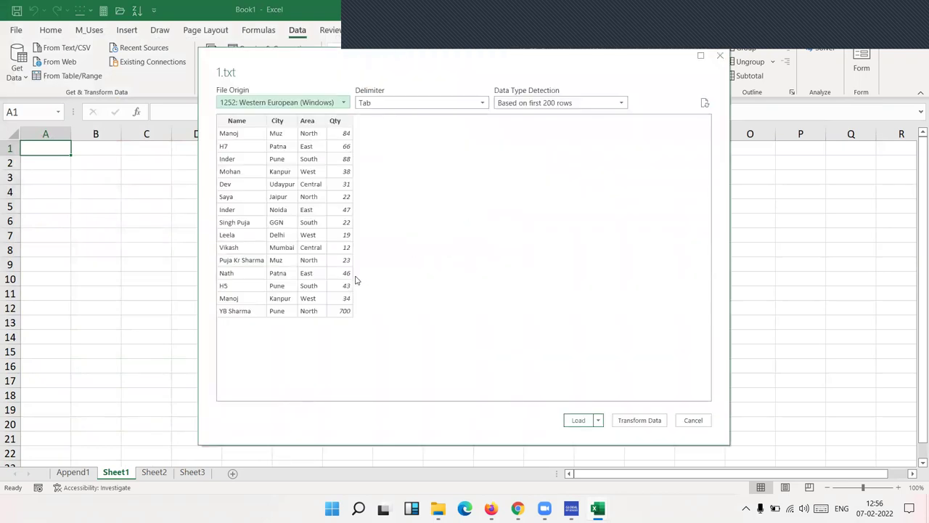
- Check the Delimiter choices stay on Tab, then bring up the Run prompt
{"action": "left_click", "coordinate": [488, 104]}
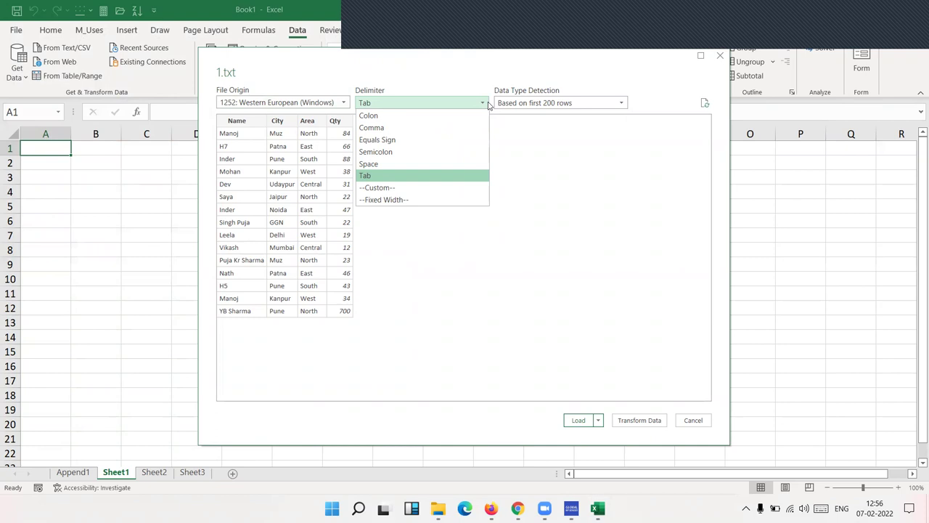
{"action": "key", "text": "super+r"}
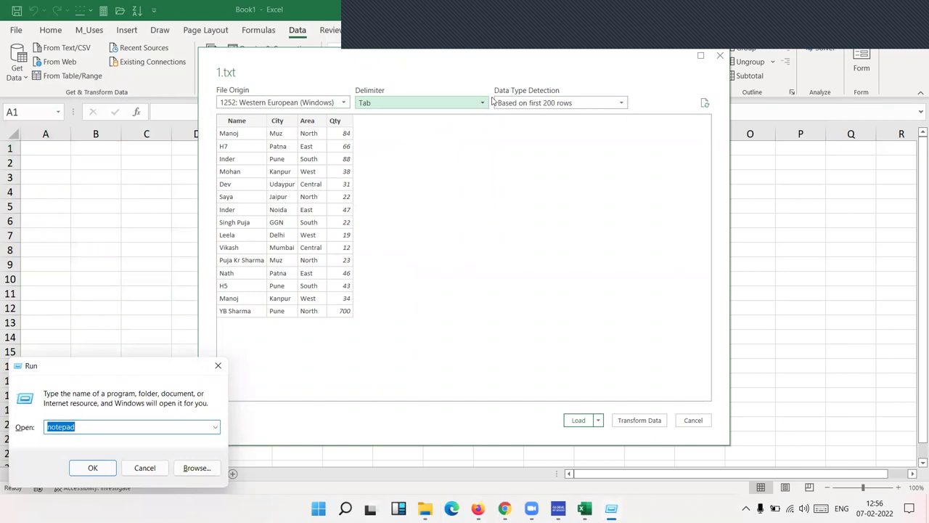
- Launch Notepad from the Run prompt and maximize its window
{"action": "key", "text": "Return"}
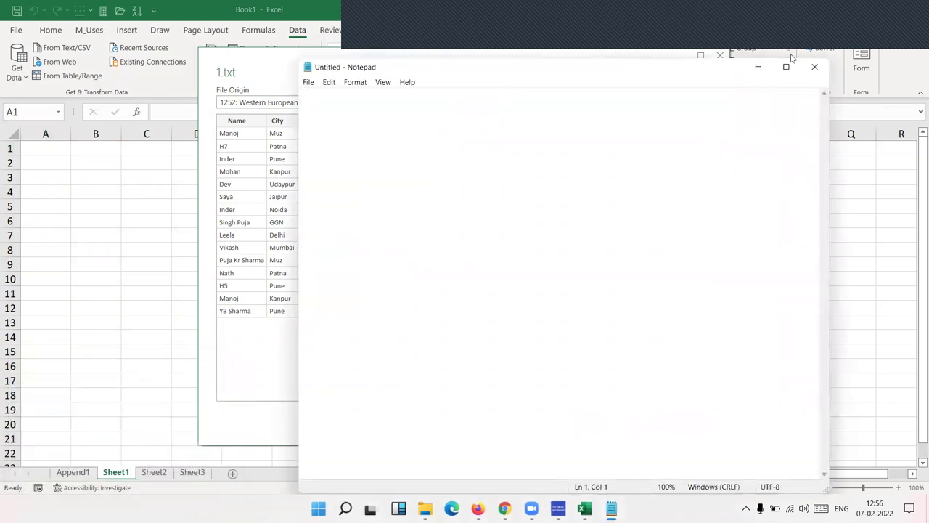
{"action": "left_click", "coordinate": [788, 67]}
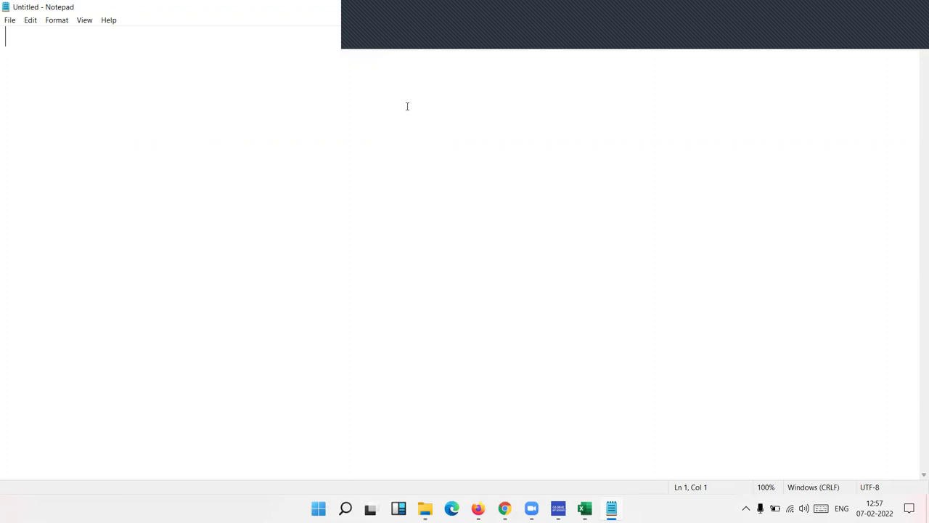
- Type the tab-separated heading line Name, City, Amt
{"action": "type", "text": "Name"}
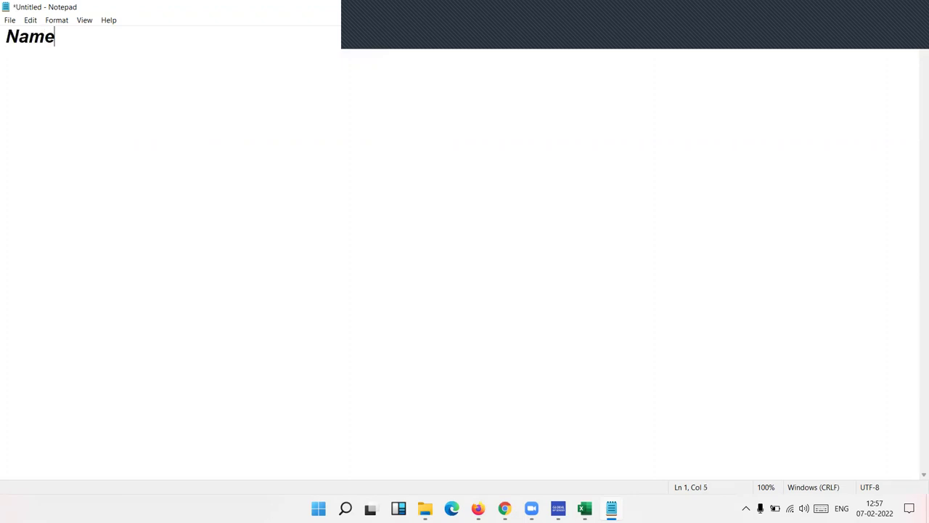
{"action": "key", "text": "Tab"}
{"action": "type", "text": "City"}
{"action": "key", "text": "Tab"}
{"action": "type", "text": "Amt"}
{"action": "key", "text": "Return"}
- Add two tab-separated rows: a name with Pune, 854 and a name with Patna, 982
{"action": "type", "text": "Puja"}
{"action": "key", "text": "Tab"}
{"action": "type", "text": "Pune"}
{"action": "key", "text": "Tab"}
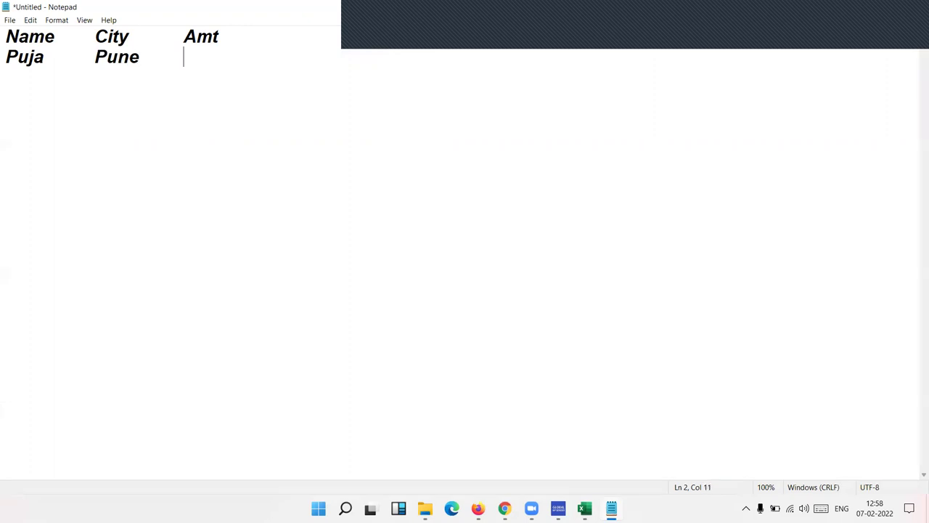
{"action": "type", "text": "854"}
{"action": "key", "text": "Return"}
{"action": "type", "text": "Mohan"}
{"action": "key", "text": "Tab"}
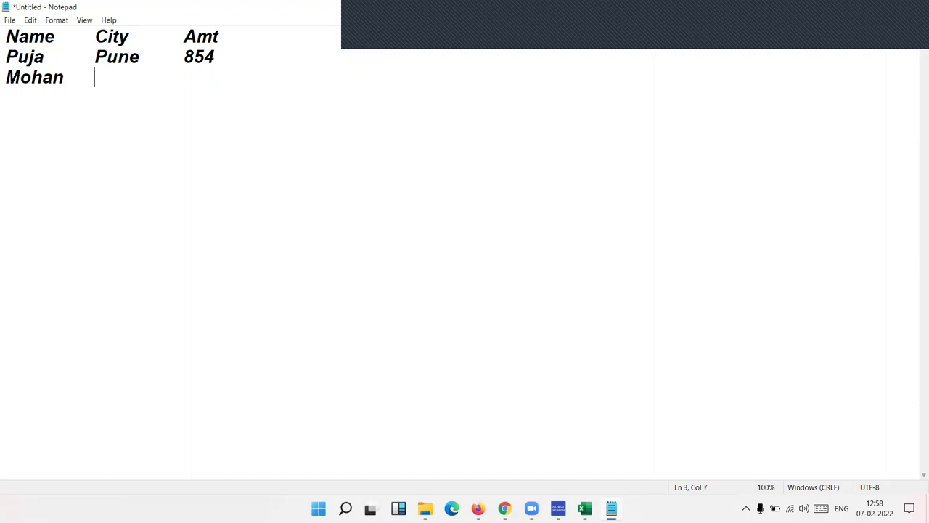
{"action": "type", "text": "82"}
{"action": "key", "text": "BackSpace"}
{"action": "key", "text": "BackSpace"}
{"action": "type", "text": "Pu"}
{"action": "key", "text": "BackSpace"}
{"action": "type", "text": "atna"}
{"action": "key", "text": "Tab"}
{"action": "type", "text": "982"}
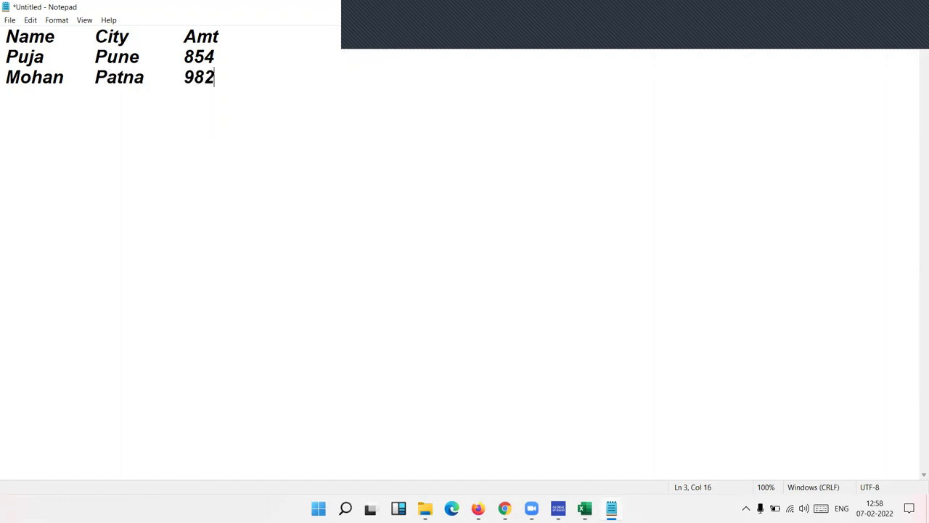
- Select all the text in the Notepad document
{"action": "left_click_drag", "start_coordinate": [79, 58], "coordinate": [84, 36]}
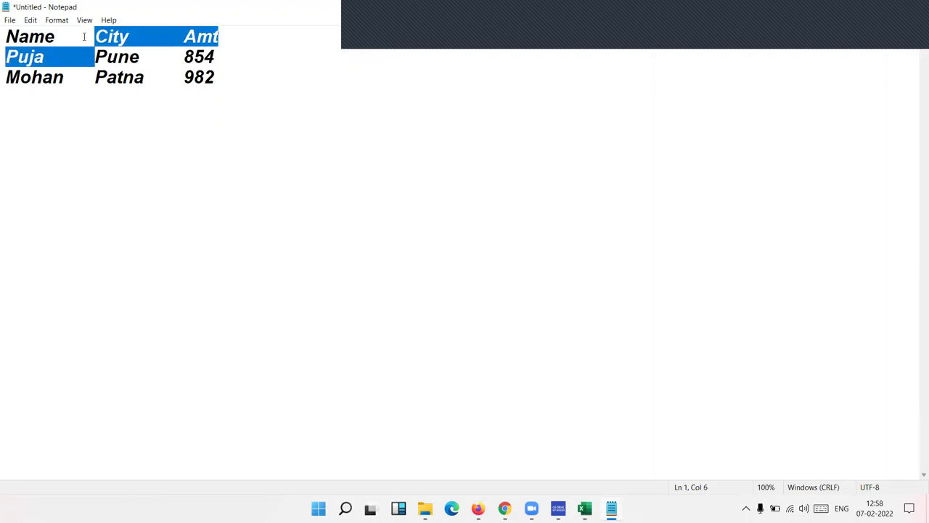
{"action": "left_click", "coordinate": [85, 37]}
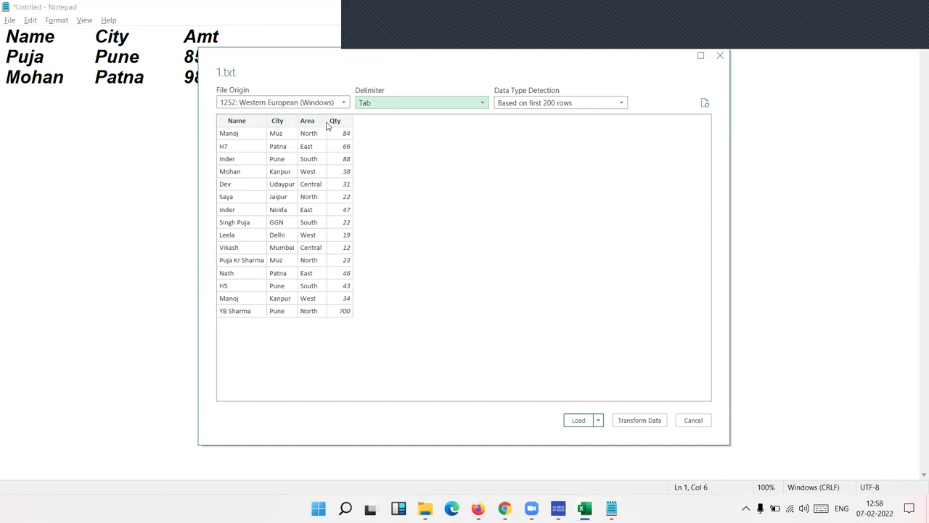
{"action": "left_click", "coordinate": [118, 57]}
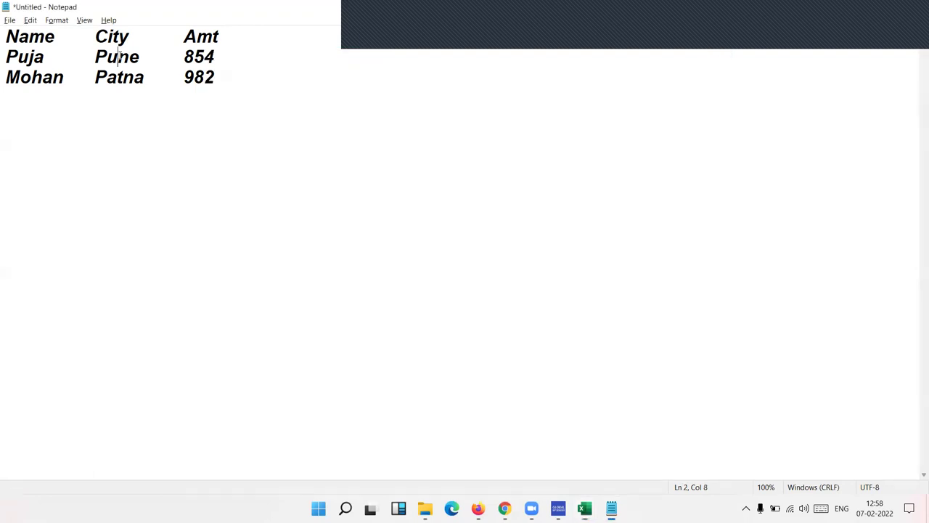
{"action": "left_click", "coordinate": [232, 81]}
{"action": "key", "text": "ctrl+a"}
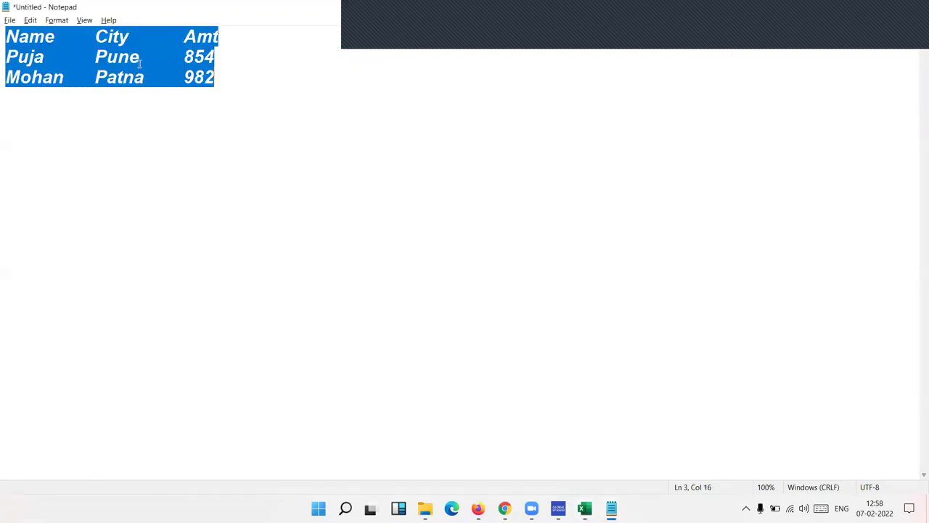
- Replace the text with the comma-separated heading Name,City,Amt
{"action": "key", "text": "Delete"}
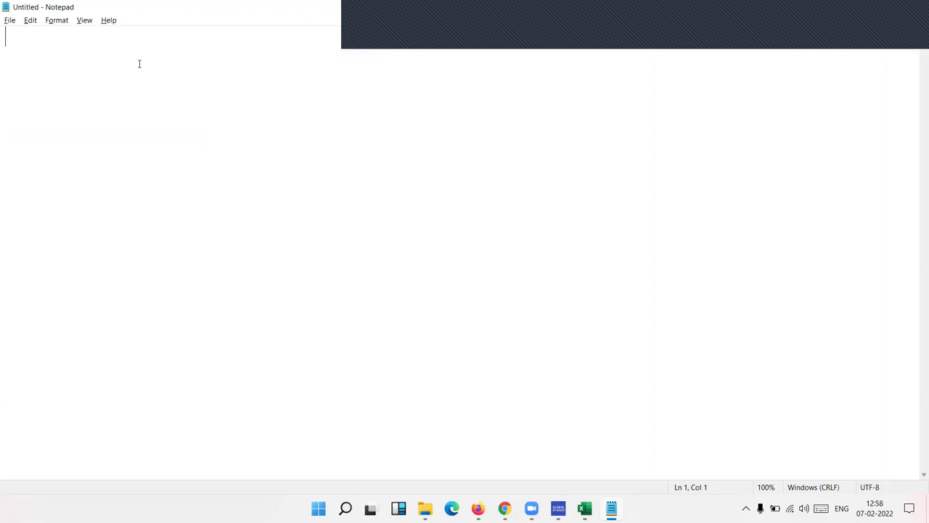
{"action": "type", "text": "Name,"}
{"action": "type", "text": "Pu"}
{"action": "key", "text": "BackSpace"}
{"action": "key", "text": "BackSpace"}
{"action": "type", "text": "C"}
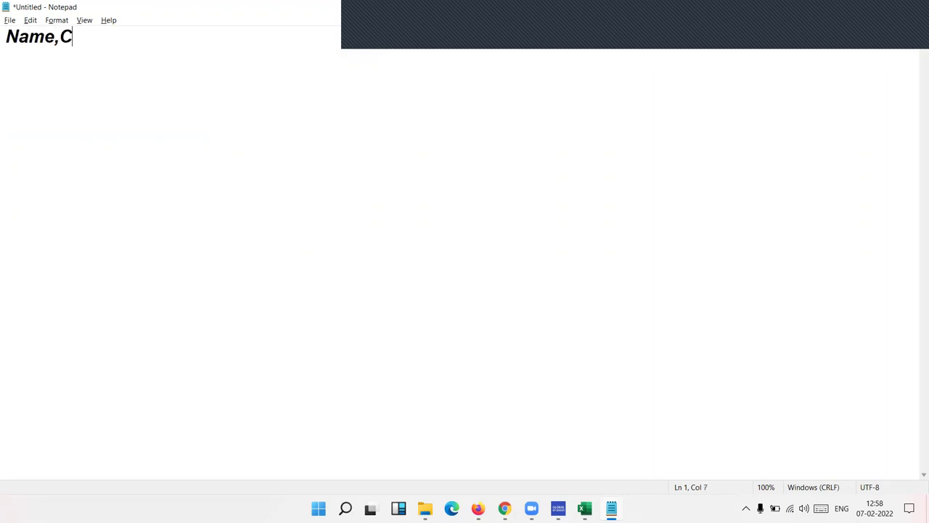
{"action": "type", "text": "ity"}
{"action": "type", "text": ",Amt"}
{"action": "key", "text": "Return"}
- Add comma-separated rows: a name with patna,1500 and a name with Udaypur,150
{"action": "type", "text": "Puja,"}
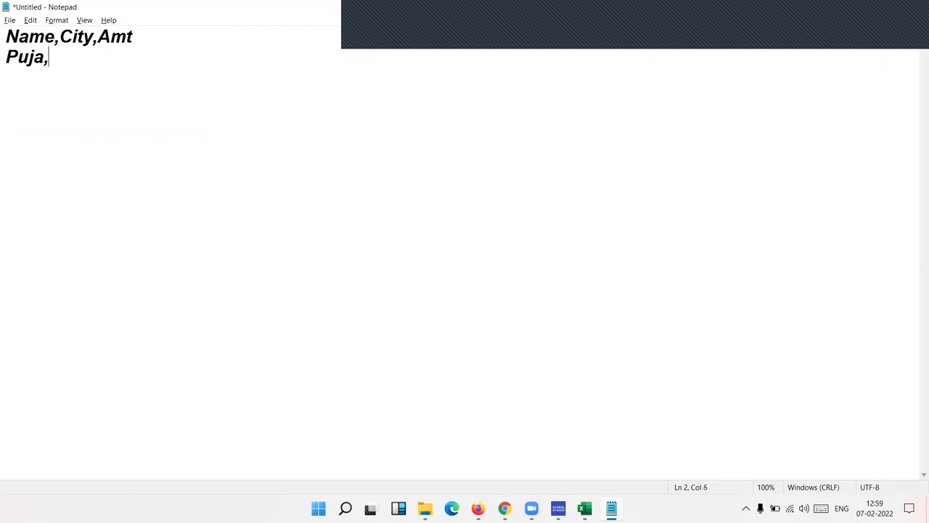
{"action": "type", "text": "patna"}
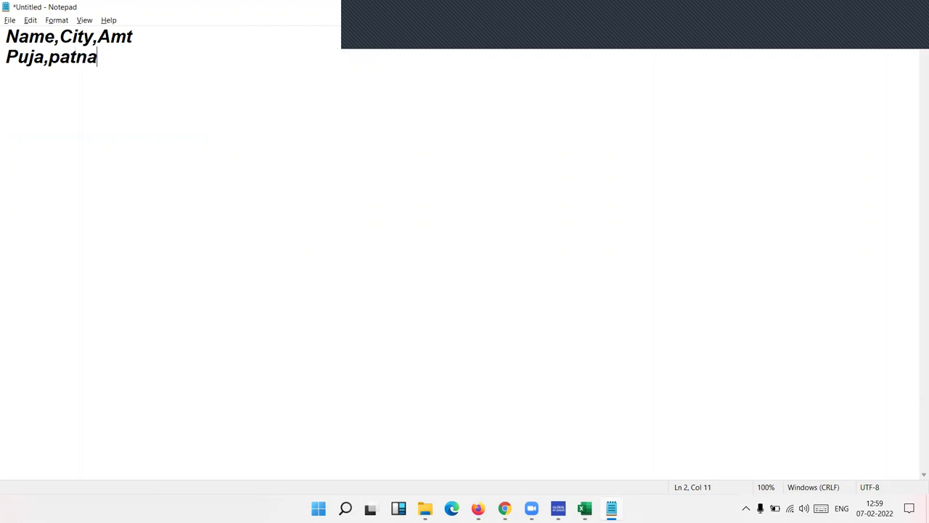
{"action": "type", "text": ",1500"}
{"action": "key", "text": "Return"}
{"action": "type", "text": "Mohan,"}
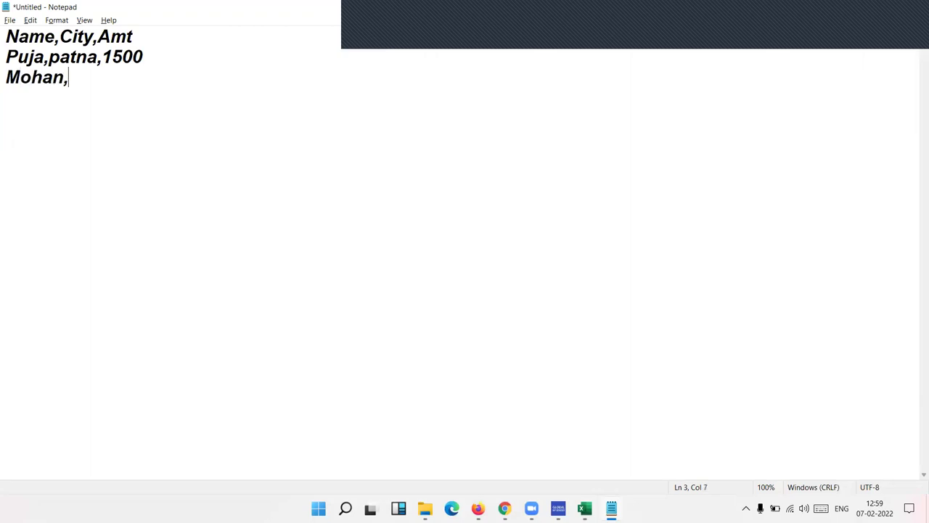
{"action": "type", "text": "62"}
{"action": "key", "text": "BackSpace"}
{"action": "key", "text": "BackSpace"}
{"action": "type", "text": "Uday"}
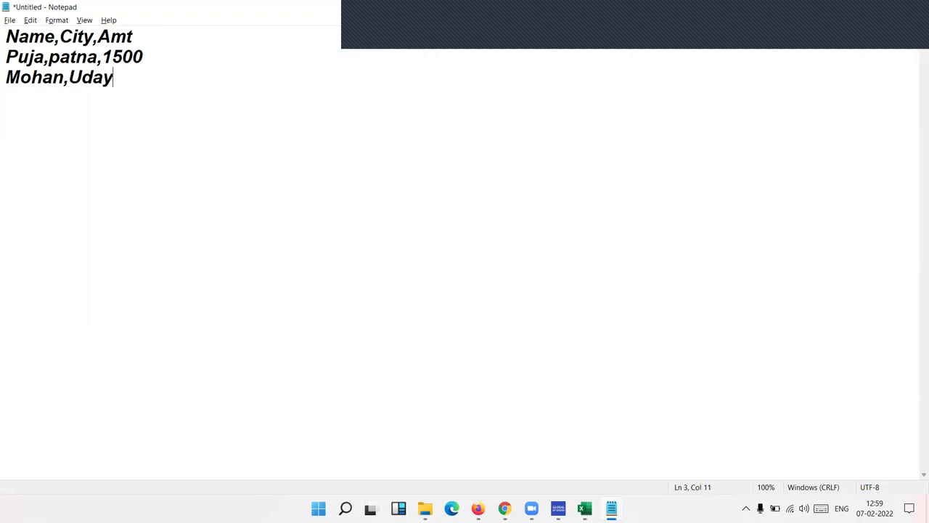
{"action": "type", "text": "pur"}
{"action": "type", "text": ",15"}
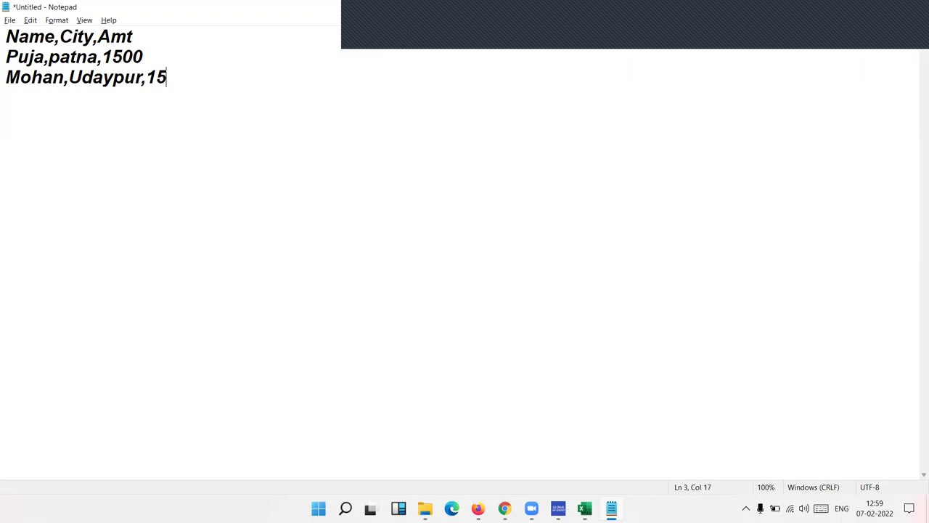
{"action": "type", "text": "0"}
- Keep Tab as the delimiter and load 1.txt onto a new sheet named 1
{"action": "left_click_drag", "start_coordinate": [219, 88], "coordinate": [6, 36]}
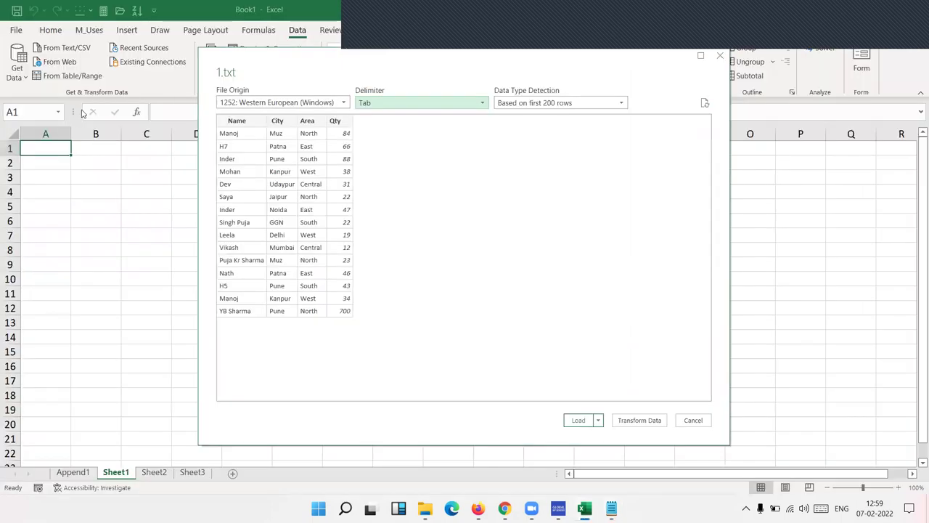
{"action": "left_click", "coordinate": [375, 109]}
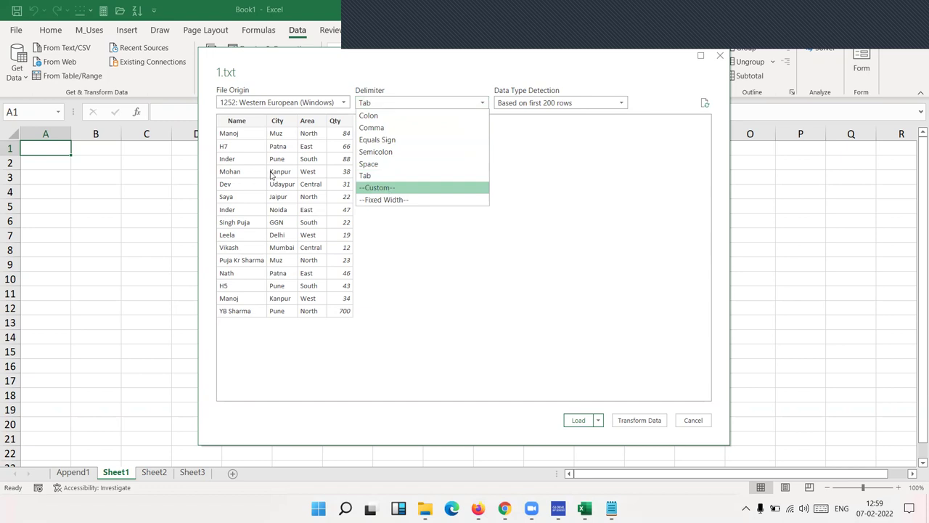
{"action": "left_click", "coordinate": [260, 168]}
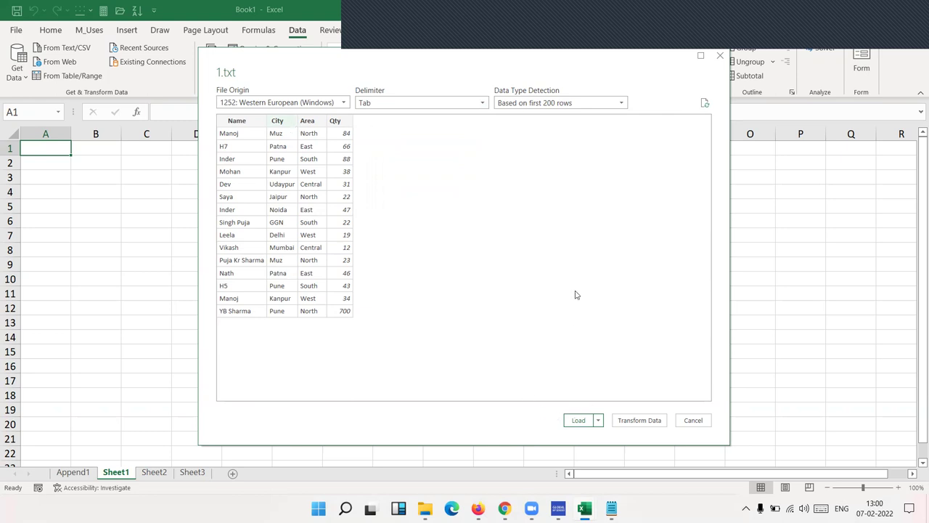
{"action": "left_click", "coordinate": [592, 421]}
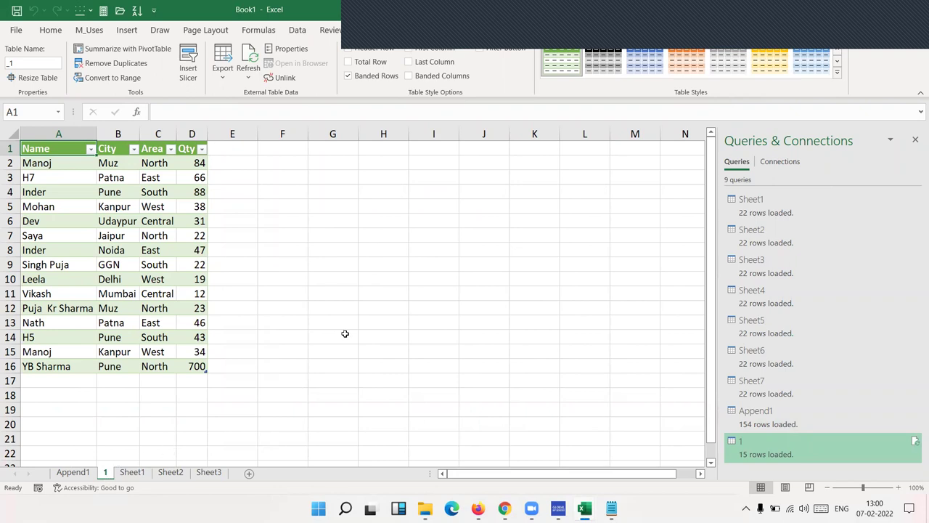
- Enter a name, delhi and 152 as one comma-separated line in H1, then select H1:H7
{"action": "left_click", "coordinate": [373, 144]}
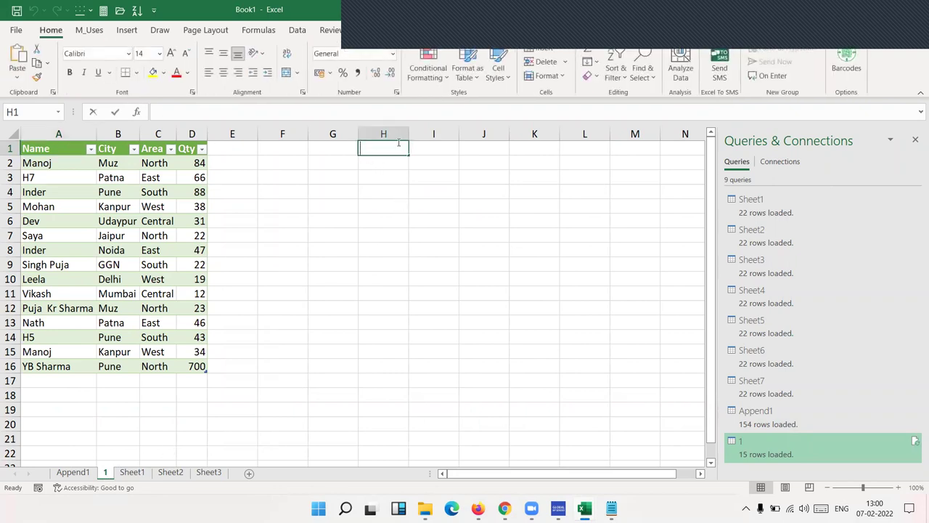
{"action": "type", "text": "Sujeet,delhi,"}
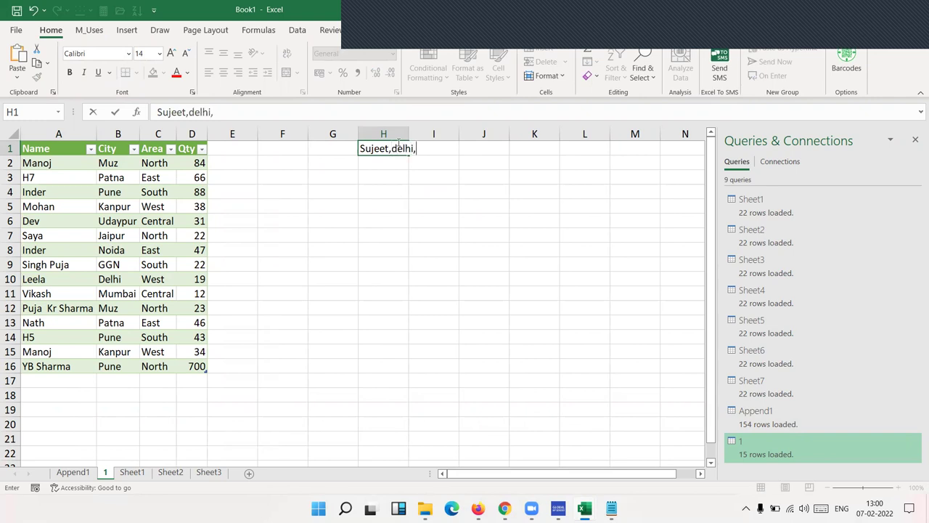
{"action": "type", "text": "152"}
{"action": "key", "text": "Return"}
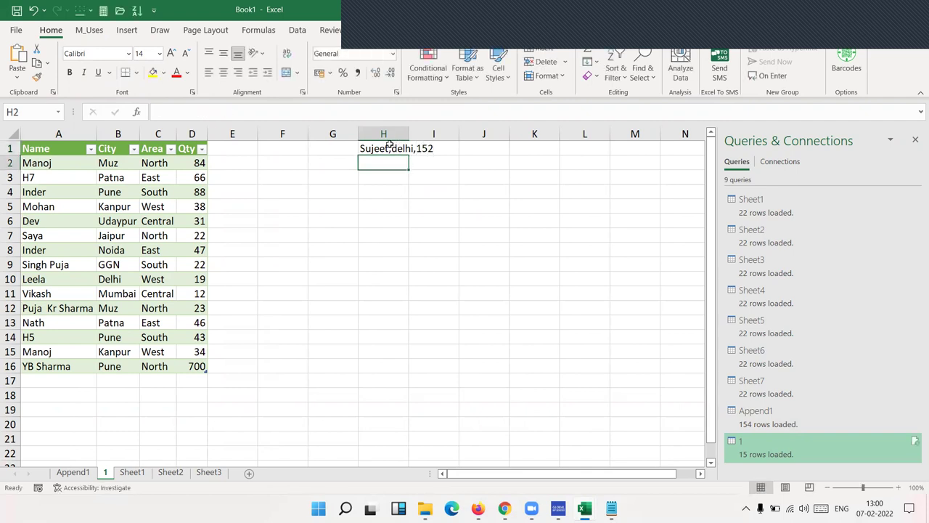
{"action": "left_click_drag", "start_coordinate": [390, 145], "coordinate": [379, 230]}
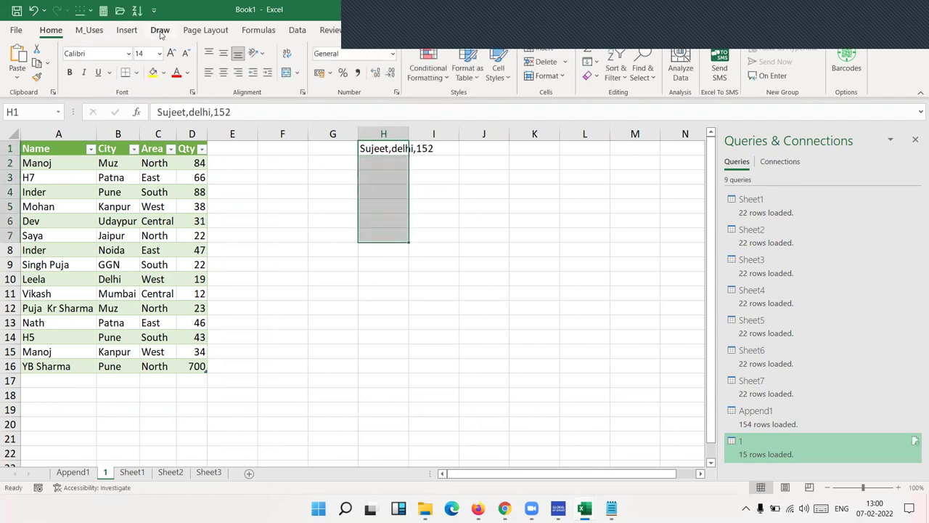
- Split the H1 text into columns H, I and J using comma as the delimiter
{"action": "left_click", "coordinate": [297, 29]}
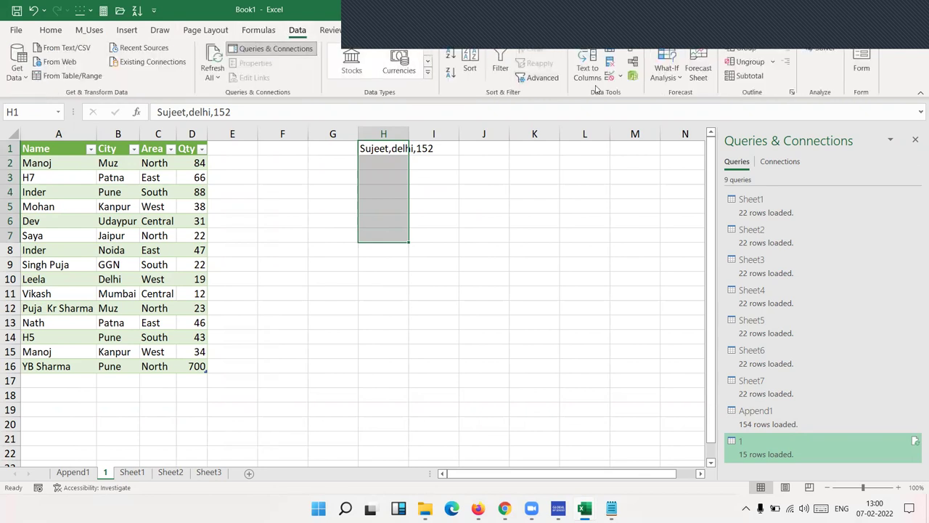
{"action": "left_click", "coordinate": [587, 73]}
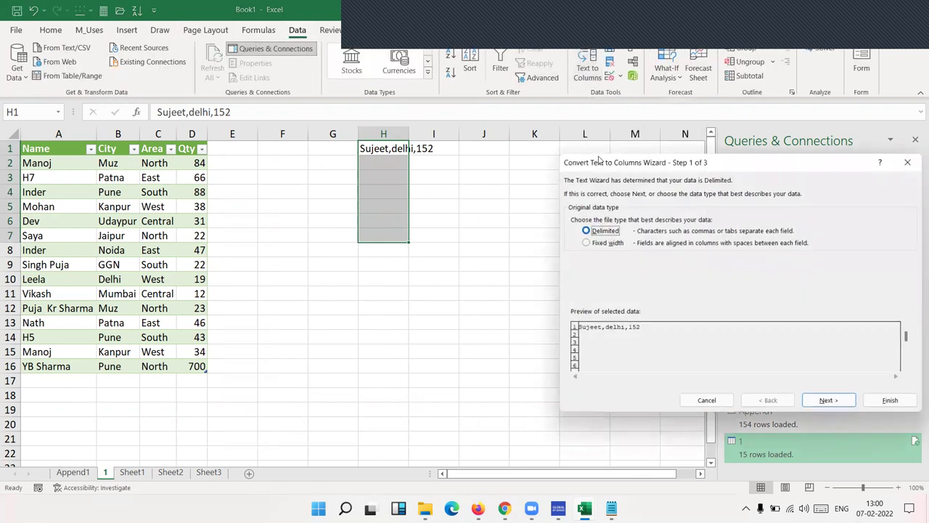
{"action": "left_click", "coordinate": [828, 401]}
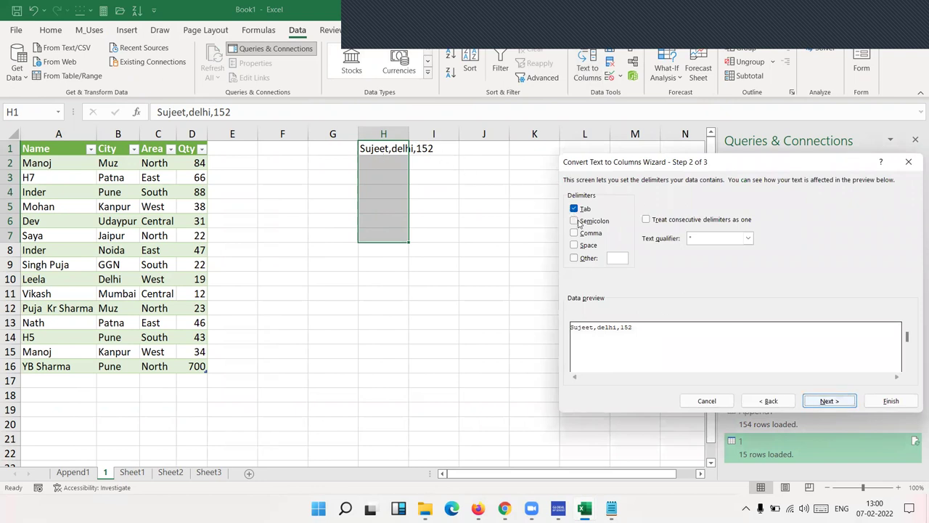
{"action": "left_click", "coordinate": [574, 232]}
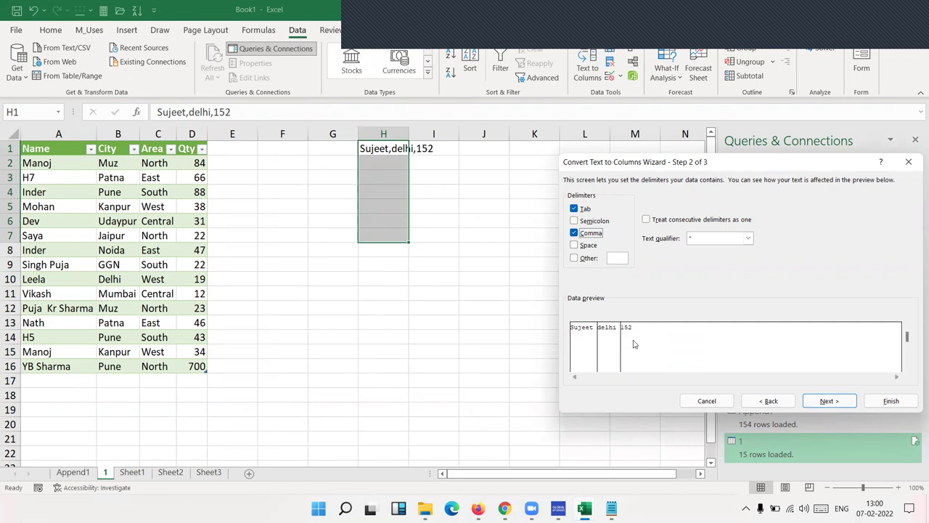
{"action": "left_click", "coordinate": [842, 404]}
{"action": "left_click", "coordinate": [900, 404]}
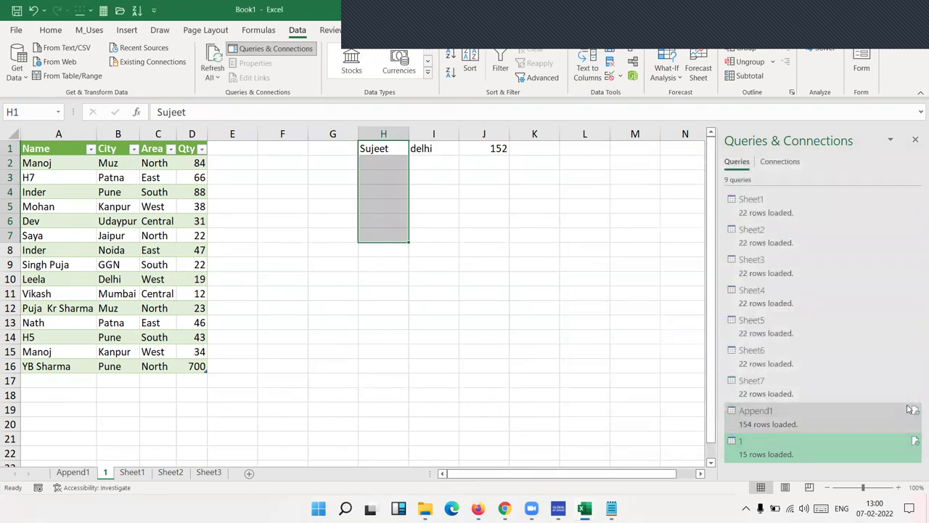
- Delete the split sample values in H1:J3
{"action": "left_click", "coordinate": [562, 266]}
{"action": "left_click_drag", "start_coordinate": [383, 151], "coordinate": [499, 174]}
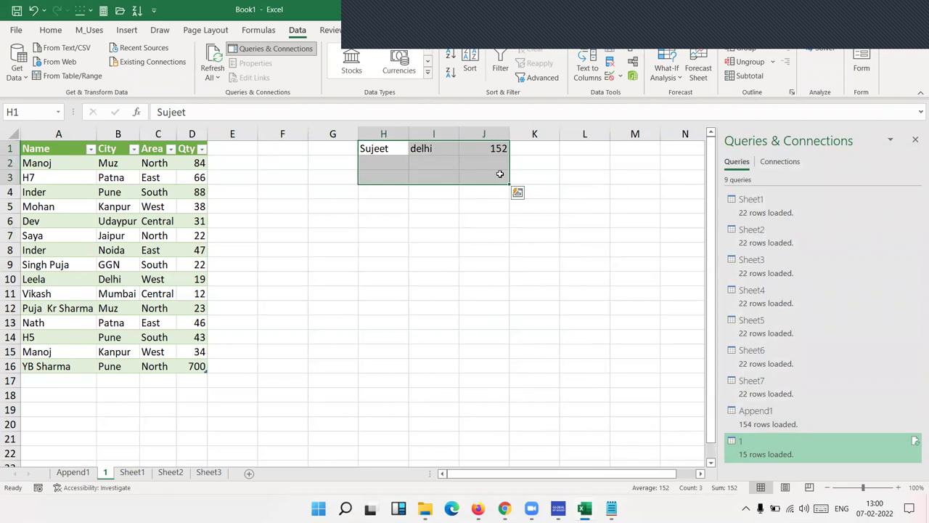
{"action": "key", "text": "Delete"}
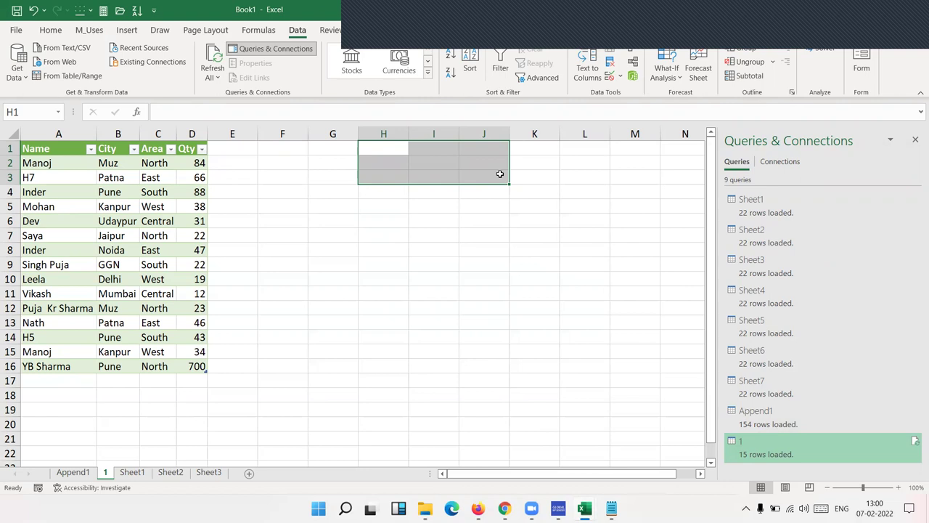
{"action": "left_click", "coordinate": [84, 177]}
- On Sheet1, bring up the From Text/CSV preview of file 1.txt, then close it unloaded
{"action": "left_click", "coordinate": [139, 475]}
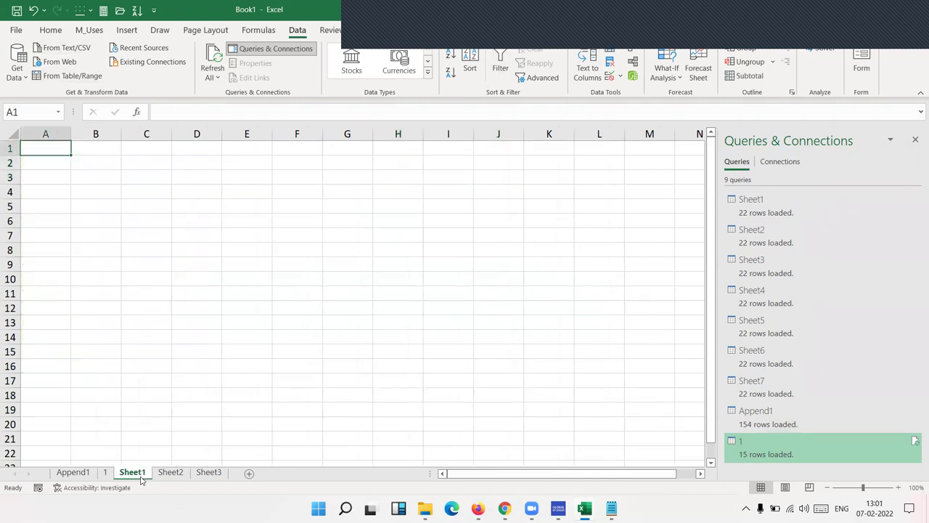
{"action": "left_click", "coordinate": [65, 48]}
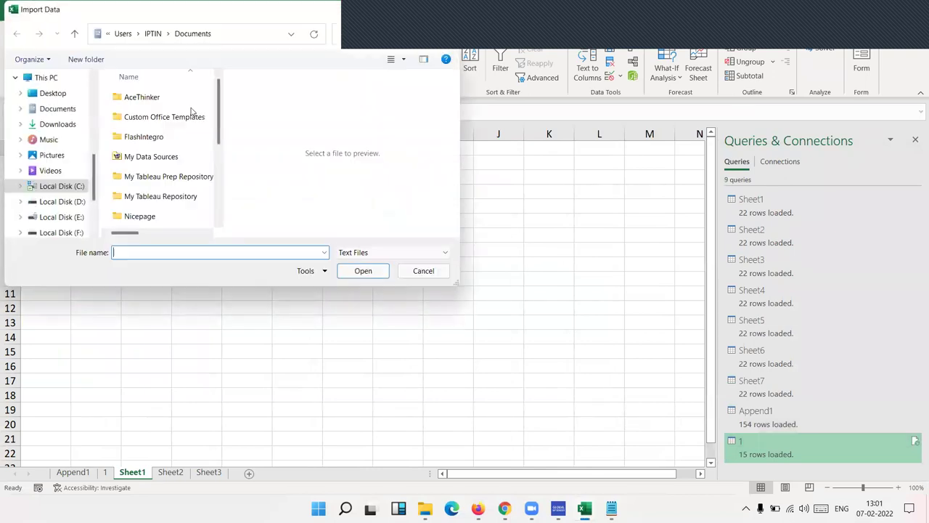
{"action": "scroll", "coordinate": [145, 189], "scroll_direction": "down", "scroll_amount": 5}
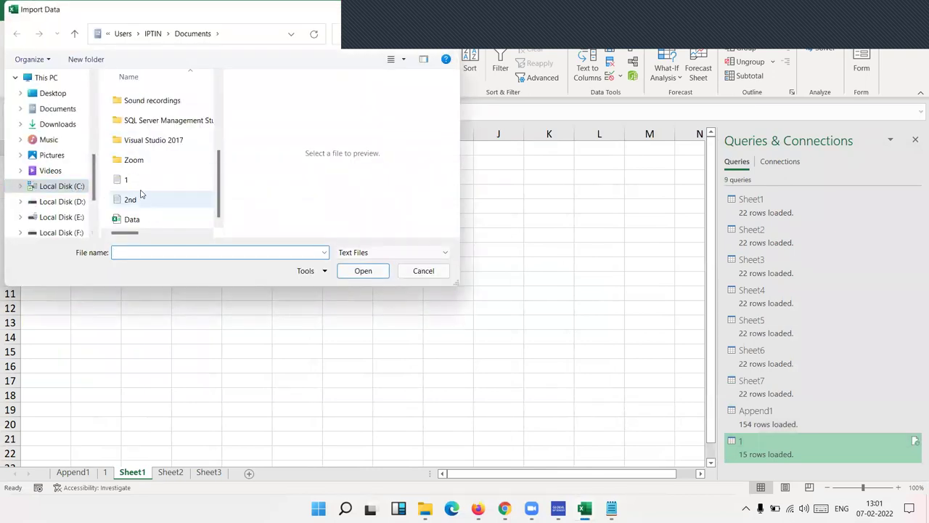
{"action": "left_click", "coordinate": [134, 179]}
{"action": "left_click", "coordinate": [364, 278]}
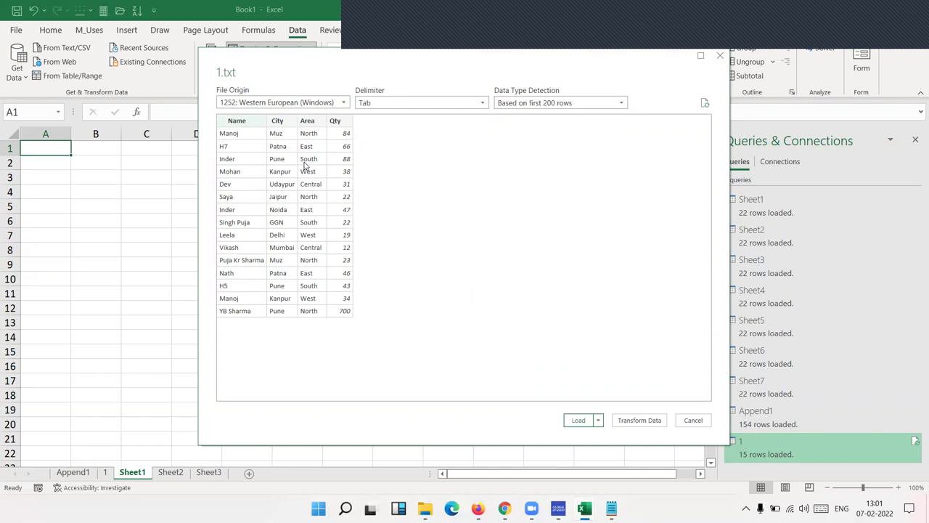
{"action": "left_click", "coordinate": [719, 55]}
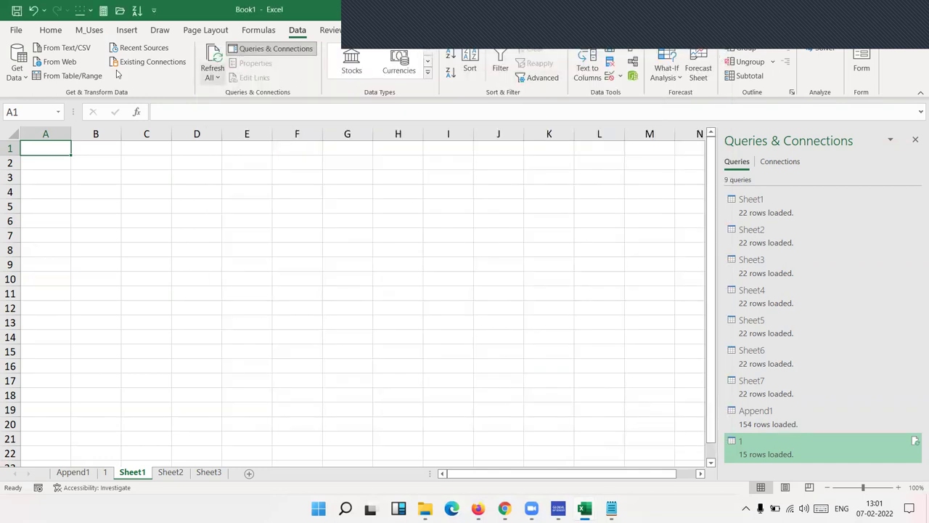
- Open the Get Data menu to show the From File sources
{"action": "left_click", "coordinate": [16, 67]}
{"action": "mouse_move", "coordinate": [64, 99]}
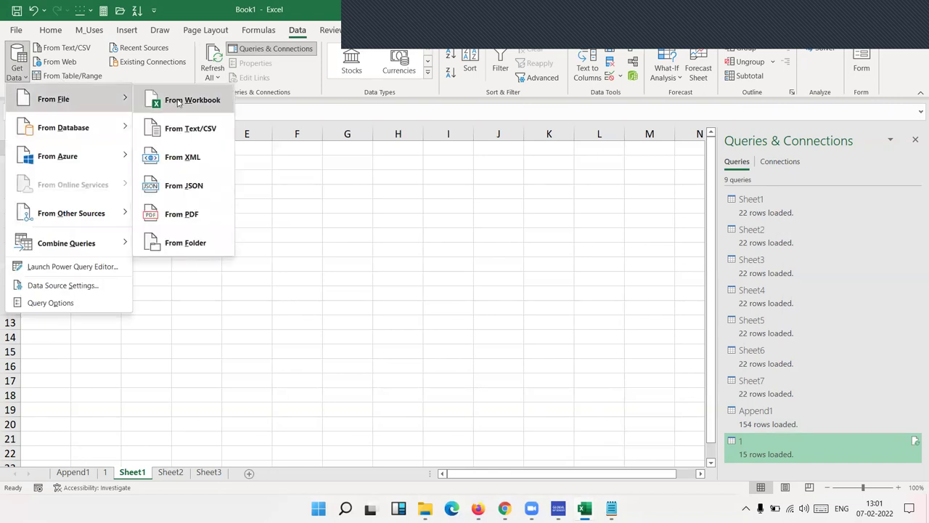